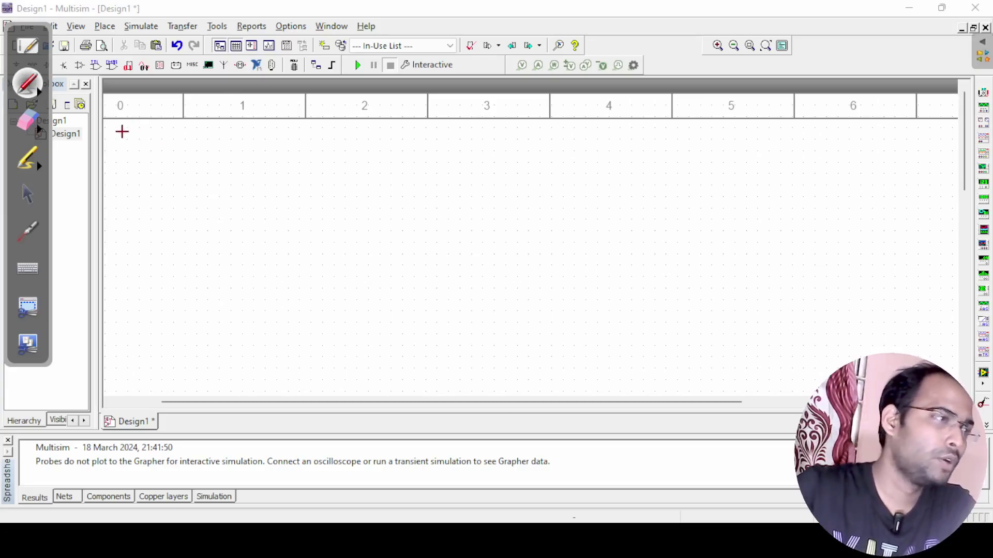
# - Write the truth table's input headings A, B and C by hand, with an arrow from C to the label Cin
pyautogui.moveTo(124, 148); pyautogui.dragTo(167, 147)
pyautogui.moveTo(226, 129)
pyautogui.mouseDown()
pyautogui.moveTo(228, 146)
pyautogui.moveTo(225, 103)
pyautogui.mouseUp()
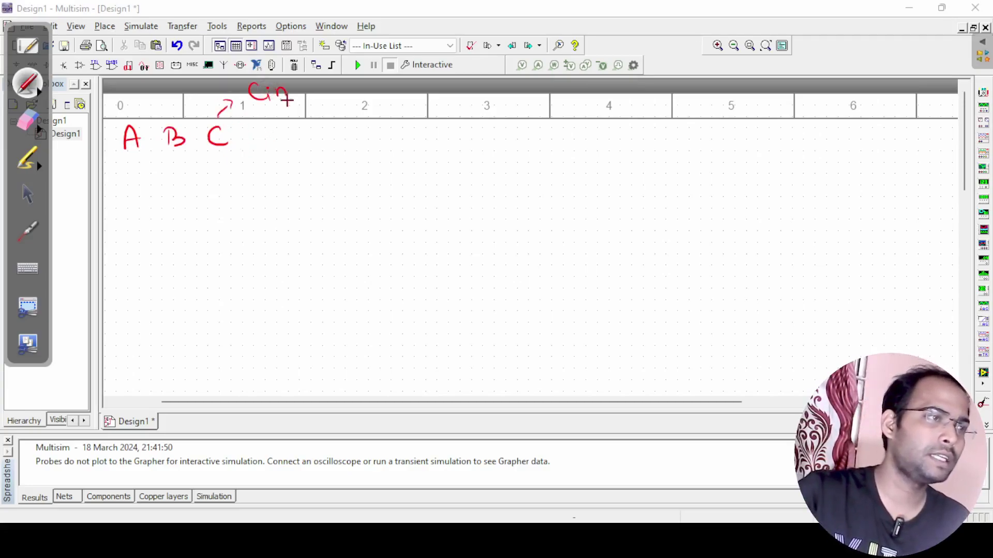
pyautogui.moveTo(261, 121)
pyautogui.mouseDown()
pyautogui.moveTo(238, 326)
pyautogui.moveTo(254, 407)
pyautogui.mouseUp()
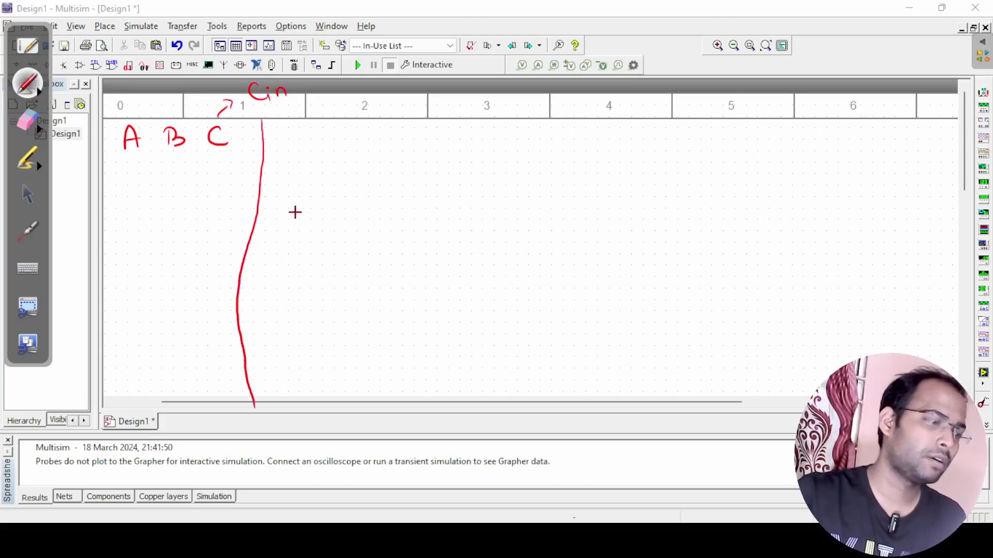
pyautogui.click(26, 122)
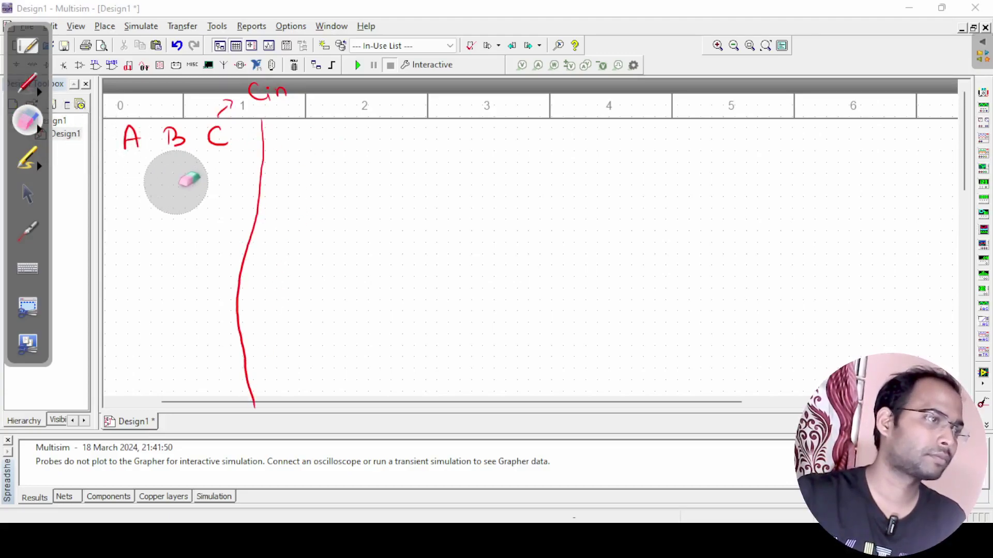
pyautogui.moveTo(248, 206)
pyautogui.mouseDown()
pyautogui.moveTo(265, 182)
pyautogui.moveTo(223, 296)
pyautogui.moveTo(244, 393)
pyautogui.mouseUp()
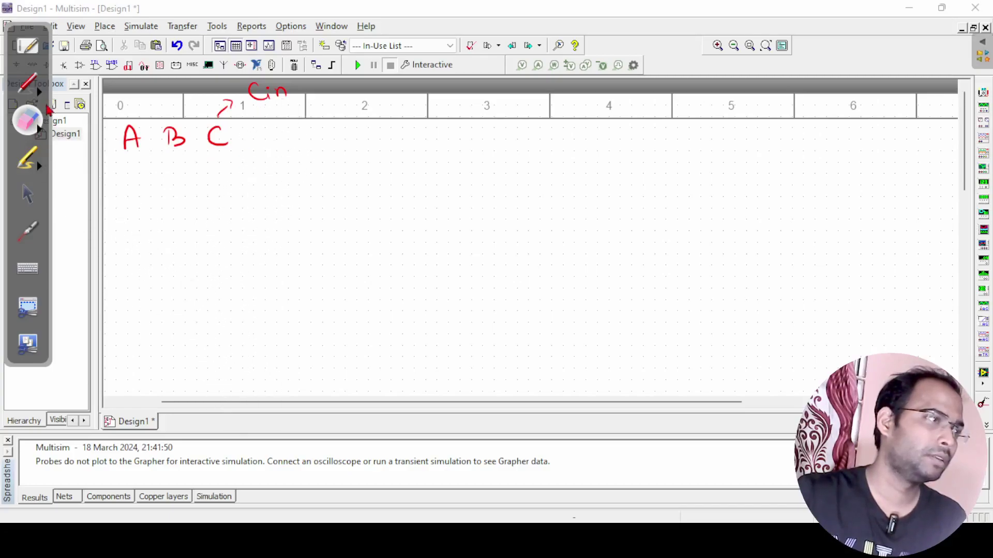
# - Draw a vertical divider after the input headings, add the output headings S and C, and underline the header row
pyautogui.click(31, 84)
pyautogui.moveTo(246, 132); pyautogui.dragTo(231, 399)
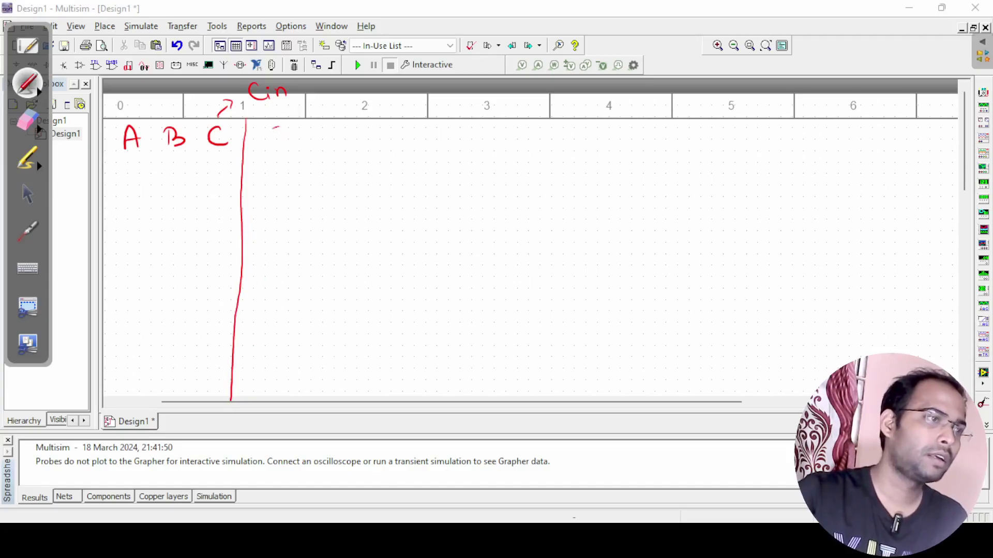
pyautogui.moveTo(338, 127); pyautogui.dragTo(340, 141)
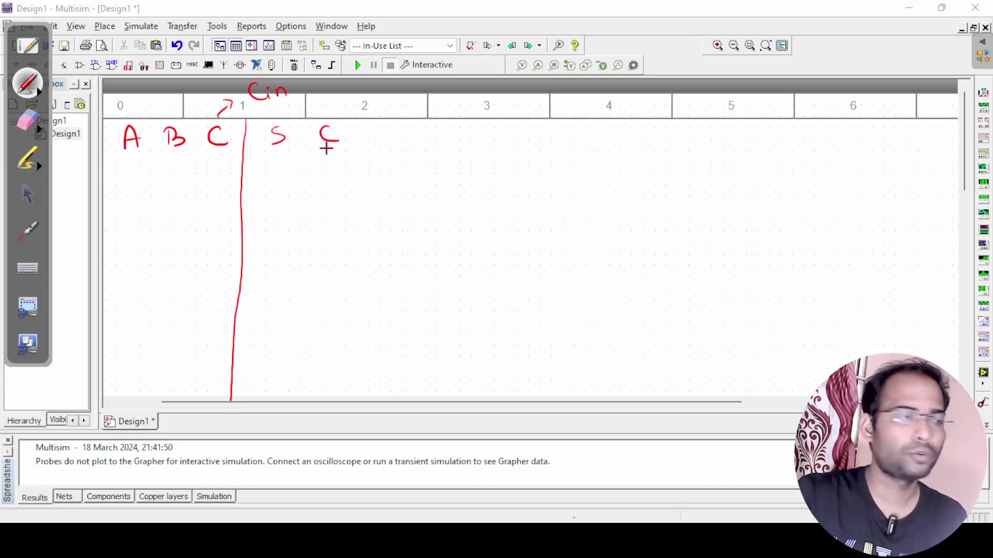
pyautogui.moveTo(122, 156); pyautogui.dragTo(336, 157)
# - Fill in truth table rows ABC 000, 001, 010 and 011 with S C outputs 00, 10, 10 and 01
pyautogui.moveTo(148, 169)
pyautogui.mouseDown()
pyautogui.moveTo(133, 174)
pyautogui.moveTo(211, 169)
pyautogui.mouseUp()
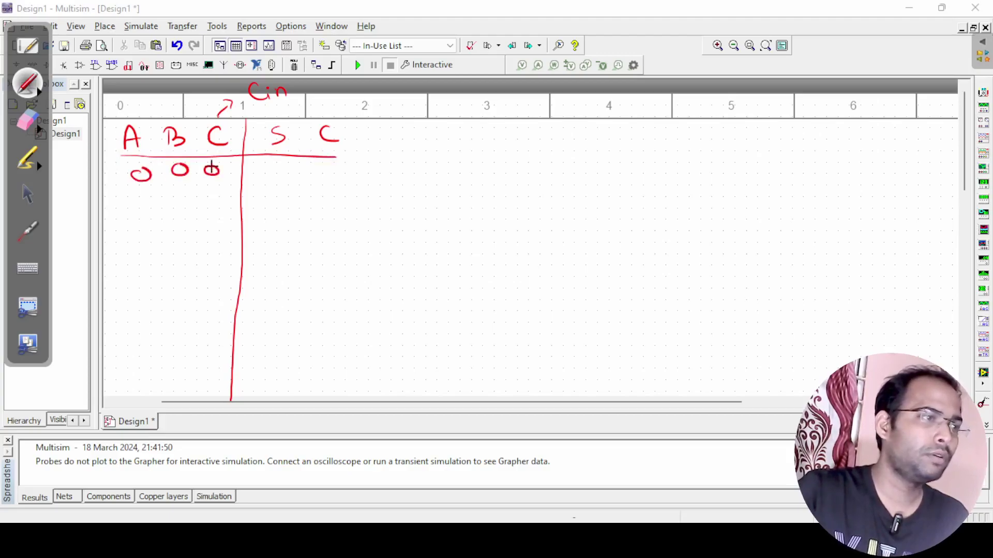
pyautogui.moveTo(279, 165); pyautogui.dragTo(339, 166)
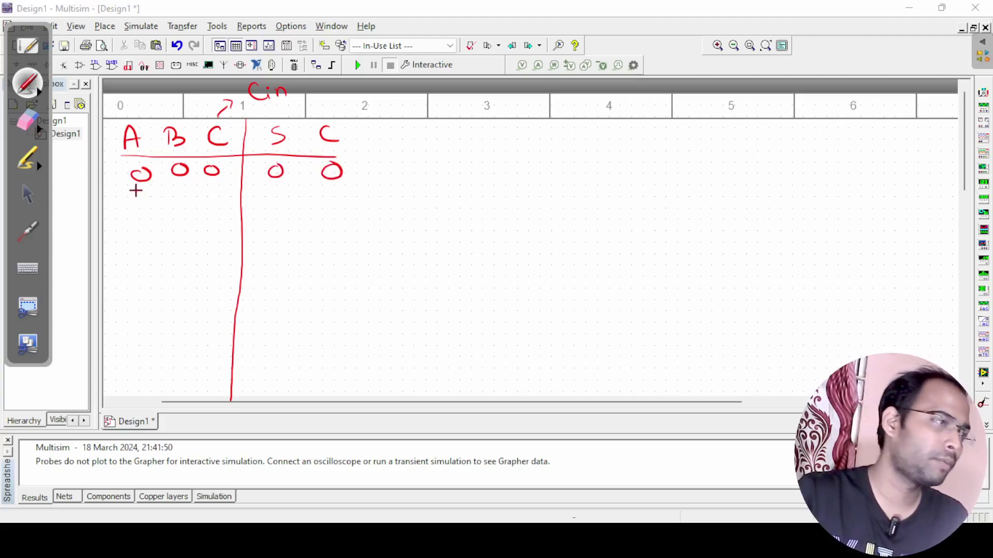
pyautogui.moveTo(145, 190); pyautogui.dragTo(216, 201)
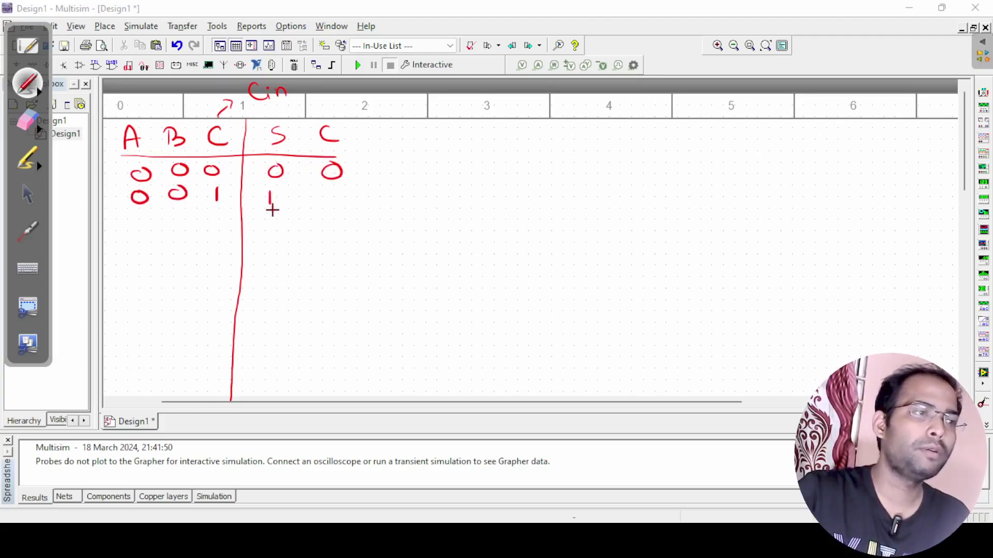
pyautogui.moveTo(330, 191); pyautogui.dragTo(331, 189)
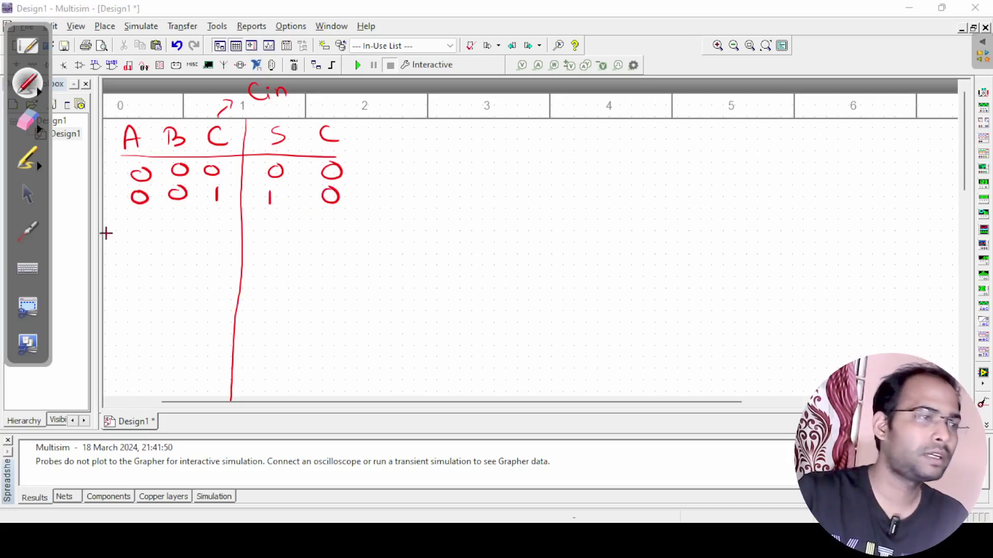
pyautogui.moveTo(139, 215)
pyautogui.mouseDown()
pyautogui.moveTo(180, 223)
pyautogui.moveTo(207, 213)
pyautogui.mouseUp()
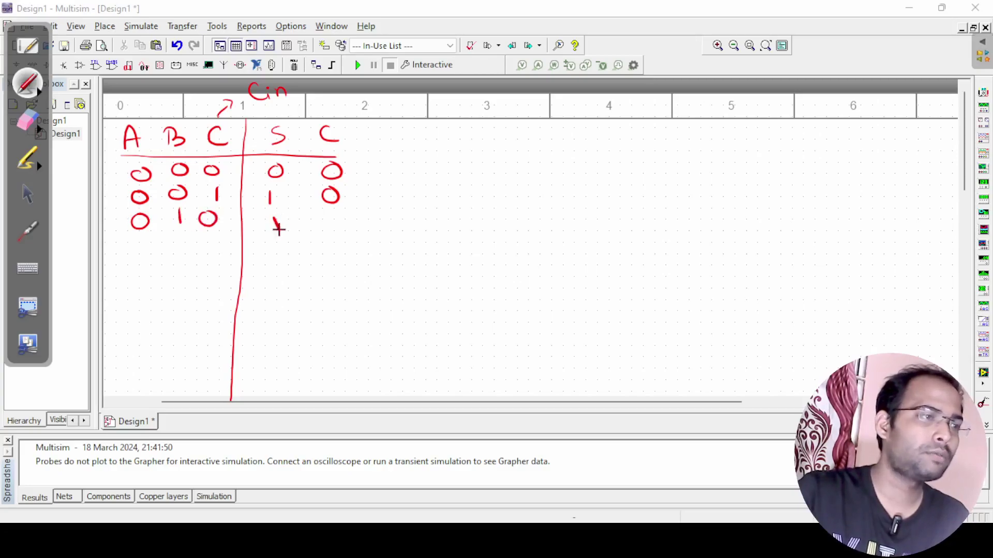
pyautogui.moveTo(337, 217); pyautogui.dragTo(336, 216)
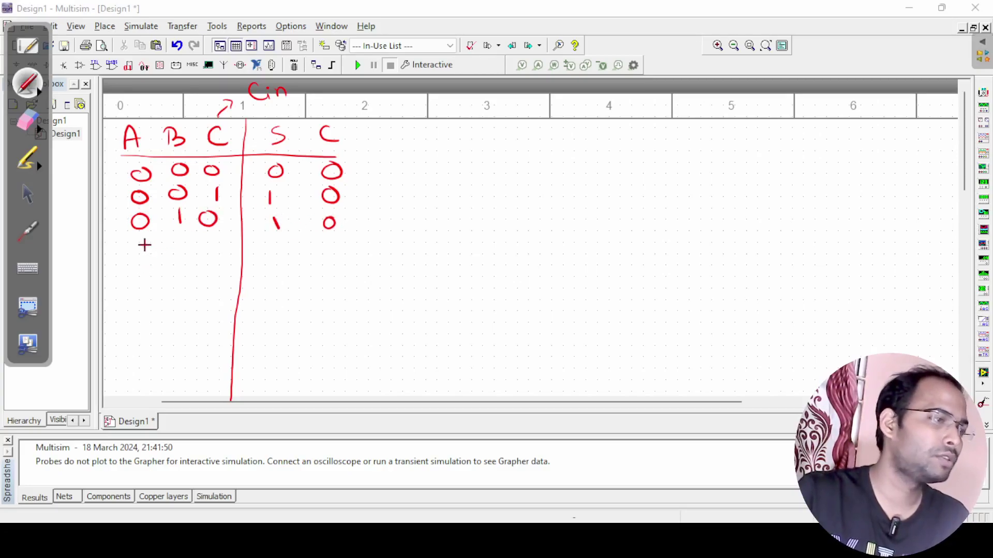
pyautogui.moveTo(138, 241); pyautogui.dragTo(185, 254)
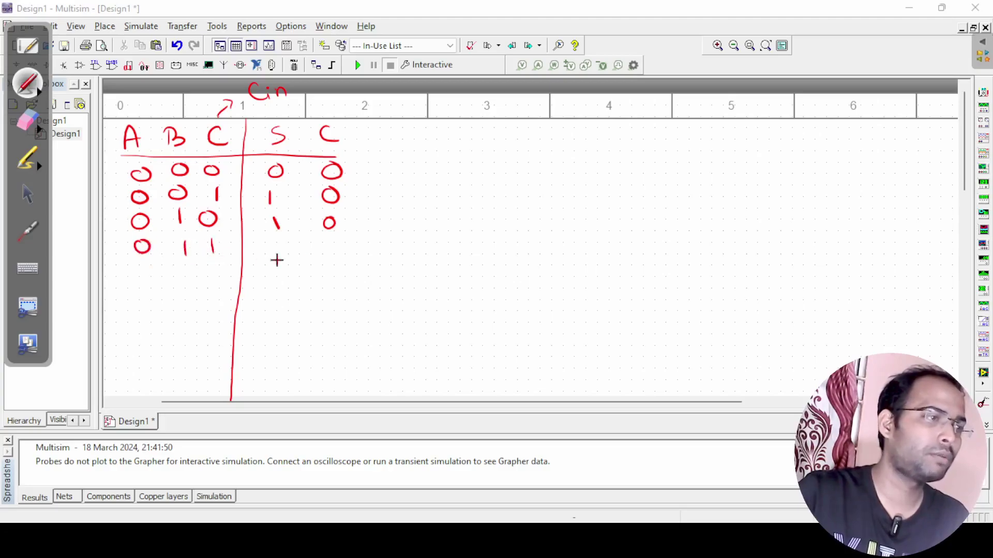
pyautogui.moveTo(278, 242); pyautogui.dragTo(329, 256)
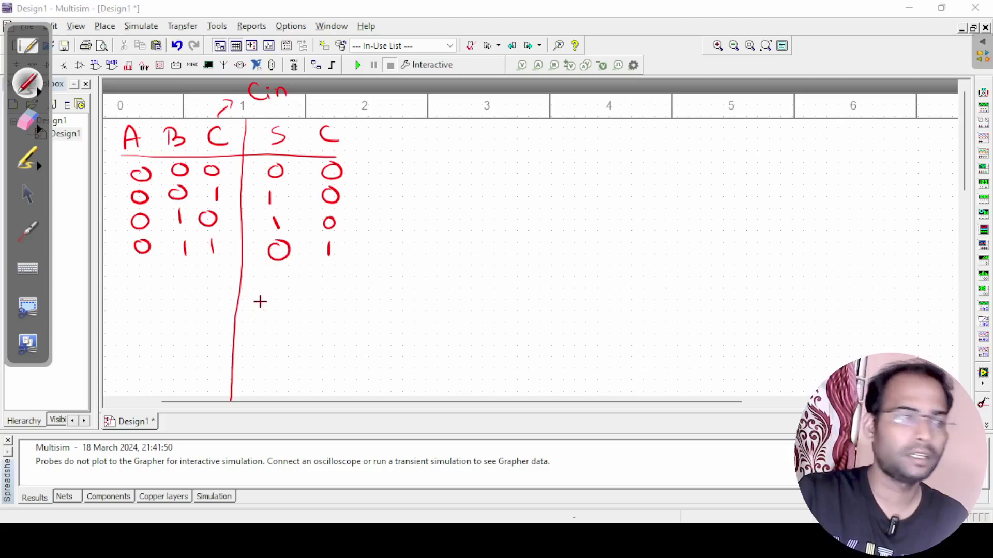
# - Fill in truth table rows ABC 100, 101, 110 and 111 with S C outputs 10, 01, 01 and 11
pyautogui.moveTo(182, 276)
pyautogui.mouseDown()
pyautogui.moveTo(172, 285)
pyautogui.moveTo(184, 278)
pyautogui.mouseUp()
pyautogui.moveTo(219, 277)
pyautogui.mouseDown()
pyautogui.moveTo(206, 280)
pyautogui.moveTo(219, 277)
pyautogui.mouseUp()
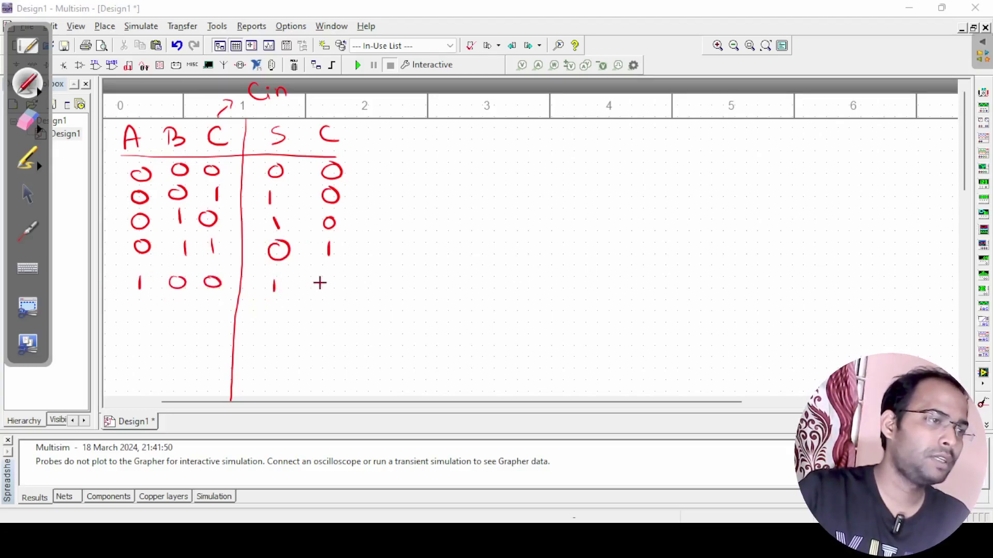
pyautogui.moveTo(328, 275); pyautogui.dragTo(317, 282)
pyautogui.moveTo(139, 305)
pyautogui.mouseDown()
pyautogui.moveTo(140, 319)
pyautogui.moveTo(182, 316)
pyautogui.mouseUp()
pyautogui.moveTo(277, 307); pyautogui.dragTo(328, 320)
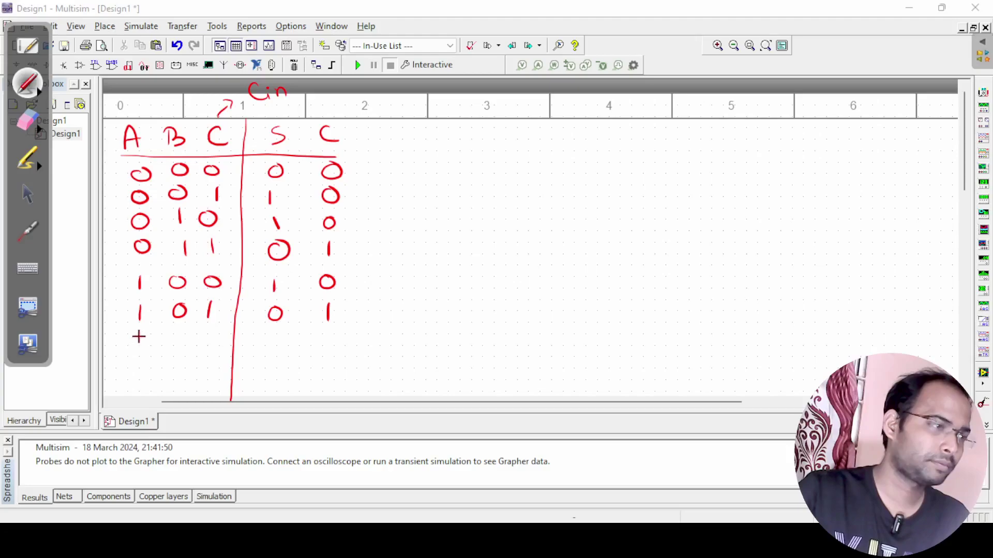
pyautogui.moveTo(174, 333)
pyautogui.mouseDown()
pyautogui.moveTo(174, 347)
pyautogui.moveTo(202, 335)
pyautogui.mouseUp()
pyautogui.moveTo(273, 333); pyautogui.dragTo(326, 350)
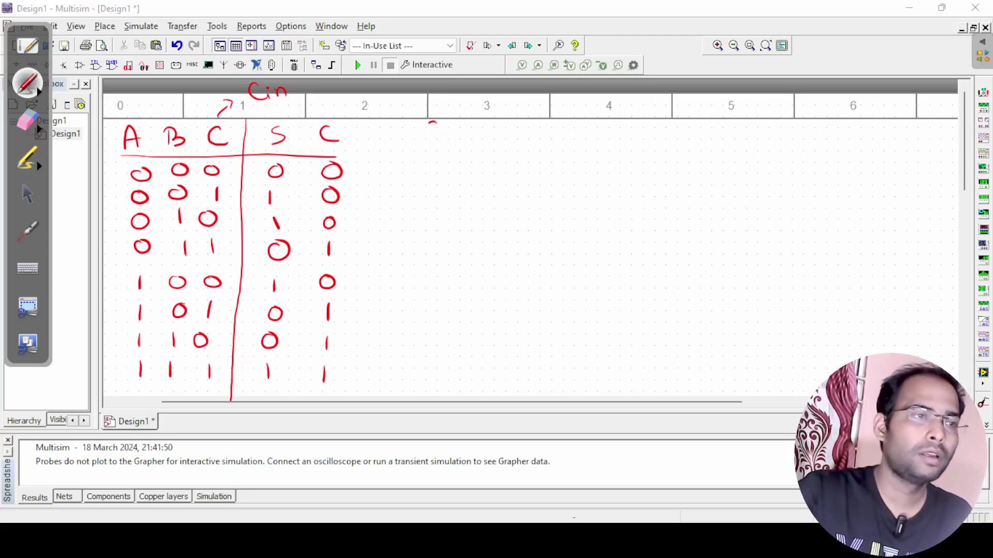
# - Start the sum equation beside the table as S = A'B'C + A'BC' +, ticking the matching 1s in the S column
pyautogui.moveTo(448, 129); pyautogui.dragTo(459, 128)
pyautogui.moveTo(447, 135); pyautogui.dragTo(462, 134)
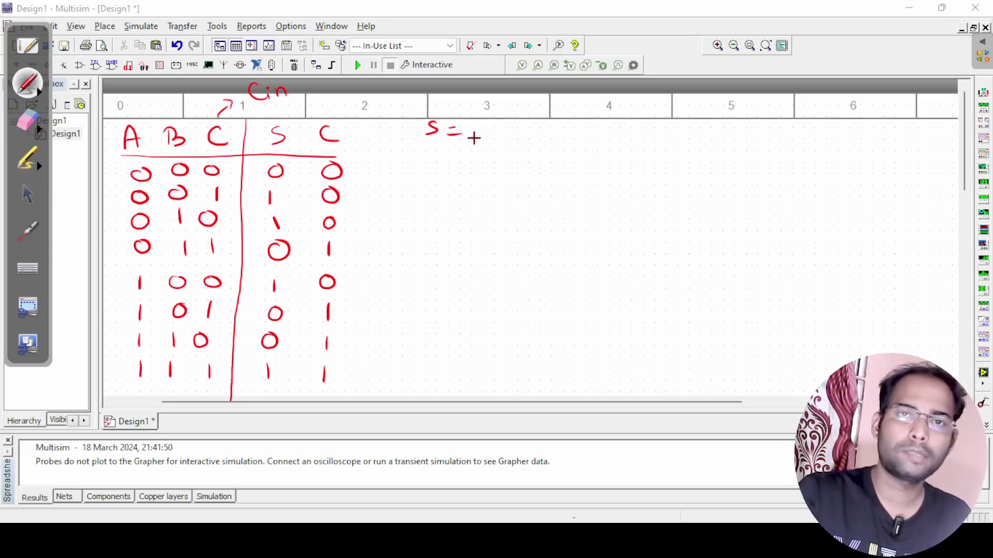
pyautogui.moveTo(284, 213); pyautogui.dragTo(290, 211)
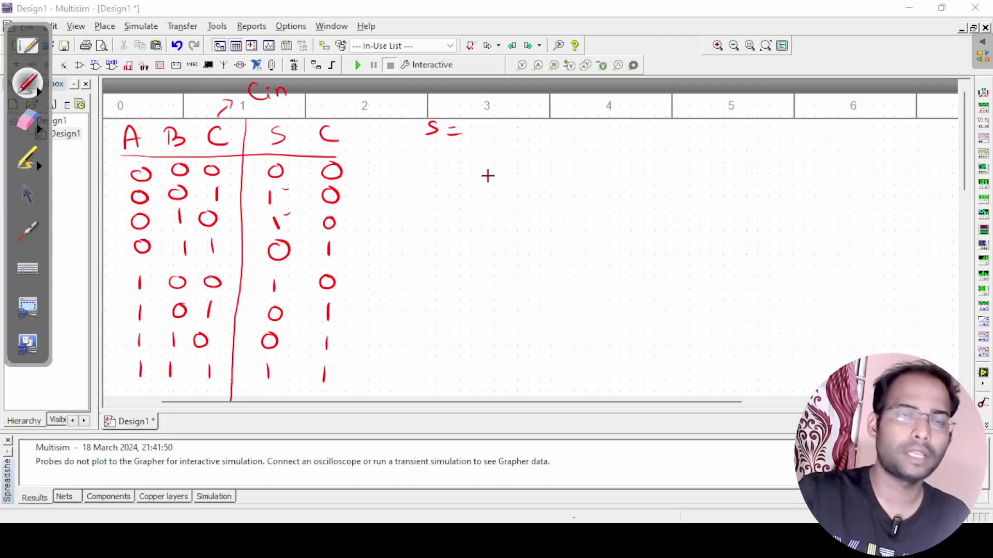
pyautogui.moveTo(476, 141)
pyautogui.mouseDown()
pyautogui.moveTo(521, 124)
pyautogui.moveTo(564, 142)
pyautogui.mouseUp()
pyautogui.moveTo(560, 136); pyautogui.dragTo(569, 136)
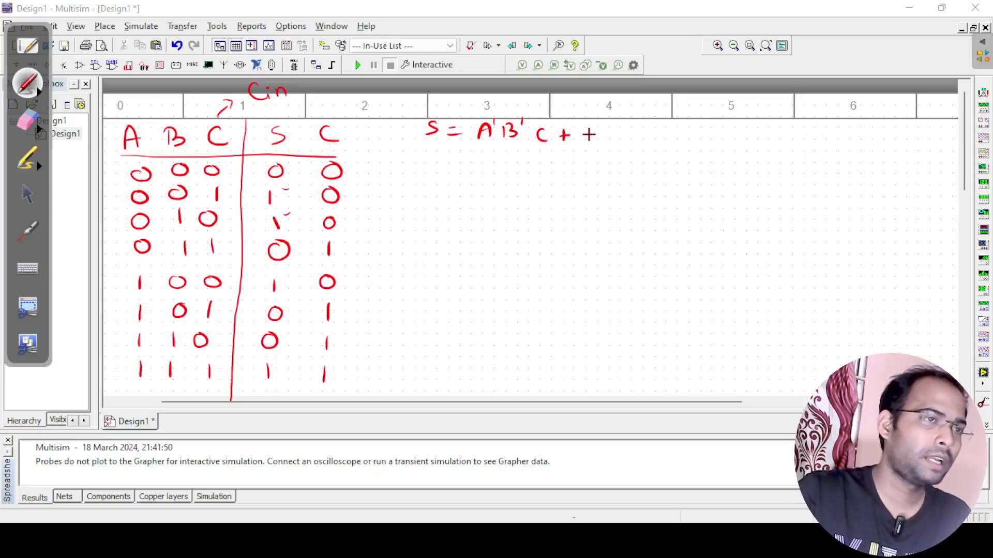
pyautogui.moveTo(595, 126); pyautogui.dragTo(600, 140)
pyautogui.moveTo(590, 136); pyautogui.dragTo(598, 136)
pyautogui.moveTo(609, 121); pyautogui.dragTo(652, 140)
pyautogui.moveTo(655, 126)
pyautogui.mouseDown()
pyautogui.moveTo(698, 133)
pyautogui.moveTo(691, 140)
pyautogui.mouseUp()
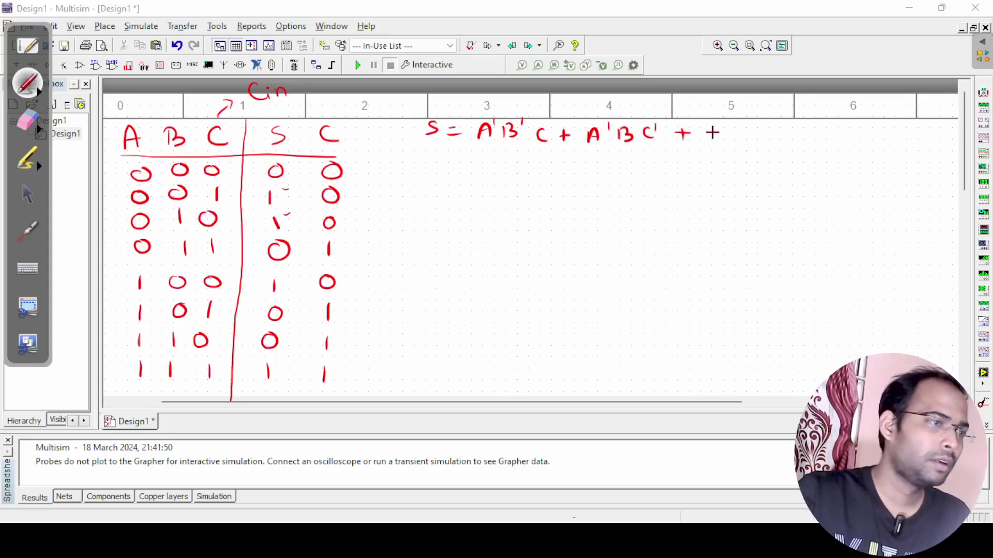
# - Tick the S output of row 100 and complete the sum equation with the terms AB'C' + ABC
pyautogui.moveTo(290, 279); pyautogui.dragTo(298, 279)
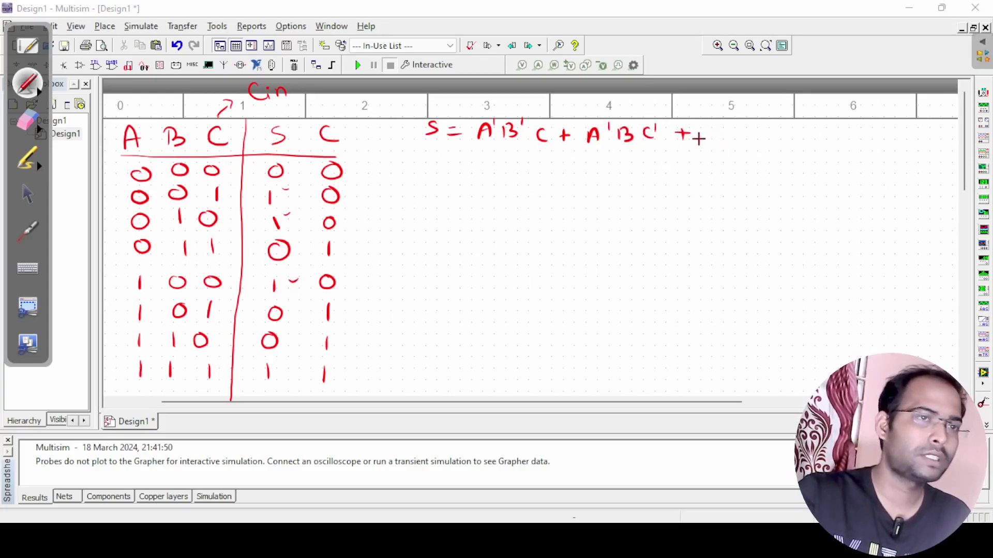
pyautogui.moveTo(707, 126); pyautogui.dragTo(713, 141)
pyautogui.moveTo(702, 135); pyautogui.dragTo(712, 135)
pyautogui.moveTo(716, 136); pyautogui.dragTo(730, 136)
pyautogui.moveTo(724, 129)
pyautogui.mouseDown()
pyautogui.moveTo(724, 143)
pyautogui.moveTo(822, 142)
pyautogui.mouseUp()
pyautogui.moveTo(823, 128)
pyautogui.mouseDown()
pyautogui.moveTo(824, 142)
pyautogui.moveTo(860, 141)
pyautogui.mouseUp()
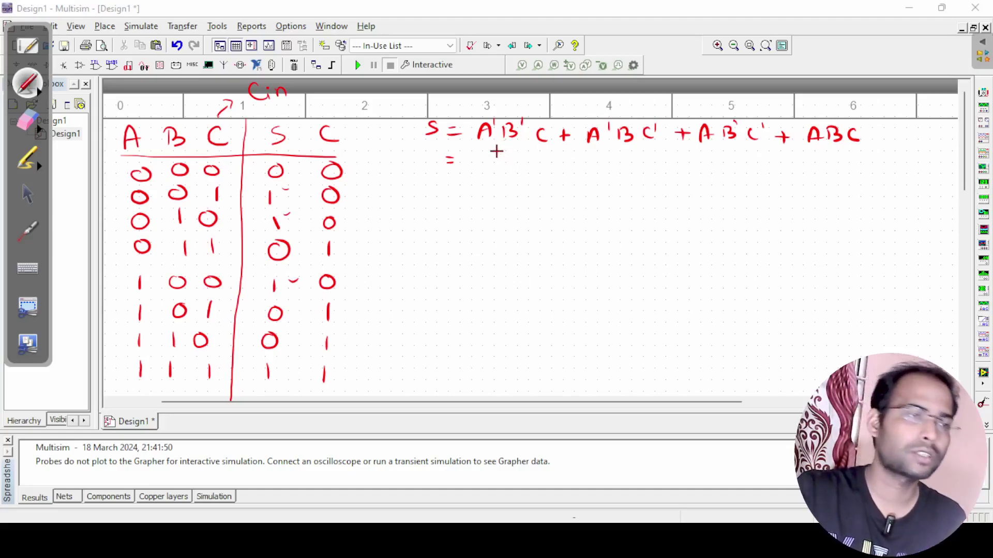
# - Write the factored form of the sum equation on the second line: A'(B'C + BC') + A(B'C' + BC)
pyautogui.moveTo(475, 158); pyautogui.dragTo(530, 175)
pyautogui.moveTo(533, 148); pyautogui.dragTo(532, 154)
pyautogui.moveTo(552, 159)
pyautogui.mouseDown()
pyautogui.moveTo(551, 171)
pyautogui.moveTo(578, 163)
pyautogui.mouseUp()
pyautogui.moveTo(573, 156)
pyautogui.mouseDown()
pyautogui.moveTo(572, 170)
pyautogui.moveTo(586, 173)
pyautogui.moveTo(622, 155)
pyautogui.mouseUp()
pyautogui.moveTo(632, 154)
pyautogui.mouseDown()
pyautogui.moveTo(625, 177)
pyautogui.moveTo(690, 166)
pyautogui.mouseUp()
pyautogui.moveTo(682, 159)
pyautogui.mouseDown()
pyautogui.moveTo(682, 175)
pyautogui.moveTo(715, 173)
pyautogui.mouseUp()
pyautogui.moveTo(704, 168); pyautogui.dragTo(714, 168)
pyautogui.moveTo(719, 165); pyautogui.dragTo(734, 165)
pyautogui.moveTo(726, 157)
pyautogui.mouseDown()
pyautogui.moveTo(726, 170)
pyautogui.moveTo(749, 173)
pyautogui.mouseUp()
pyautogui.moveTo(749, 158)
pyautogui.mouseDown()
pyautogui.moveTo(751, 172)
pyautogui.moveTo(762, 157)
pyautogui.mouseUp()
pyautogui.moveTo(781, 163)
pyautogui.mouseDown()
pyautogui.moveTo(779, 173)
pyautogui.moveTo(817, 165)
pyautogui.mouseUp()
pyautogui.moveTo(810, 159); pyautogui.dragTo(810, 170)
pyautogui.moveTo(873, 165); pyautogui.dragTo(861, 177)
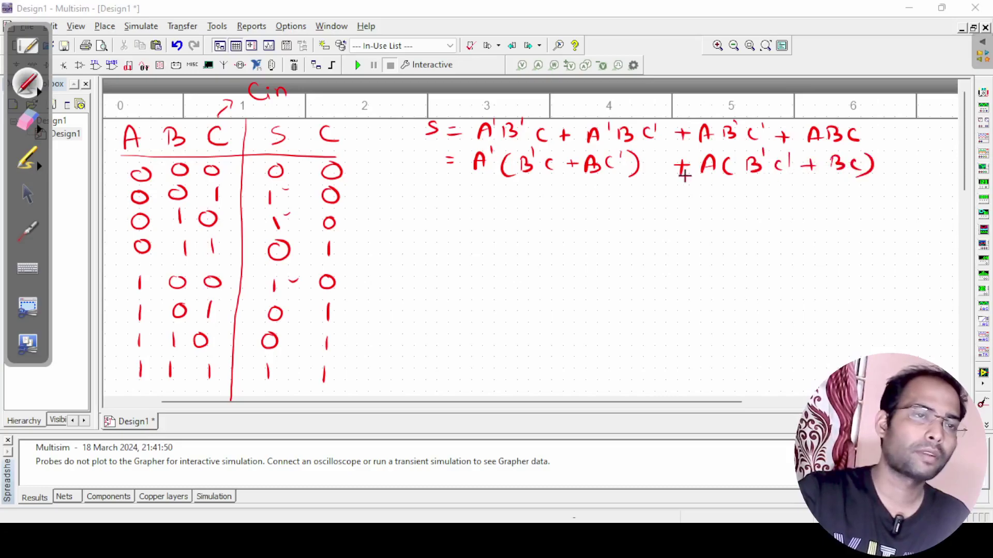
# - Underline B'C and BC' in the factored sum and start the third line with = A'(B⊕C)
pyautogui.moveTo(446, 199); pyautogui.dragTo(457, 200)
pyautogui.moveTo(445, 207); pyautogui.dragTo(487, 204)
pyautogui.moveTo(476, 199)
pyautogui.mouseDown()
pyautogui.moveTo(526, 208)
pyautogui.moveTo(553, 176)
pyautogui.moveTo(613, 177)
pyautogui.mouseUp()
pyautogui.moveTo(536, 198); pyautogui.dragTo(550, 198)
pyautogui.moveTo(543, 191)
pyautogui.mouseDown()
pyautogui.moveTo(542, 205)
pyautogui.moveTo(564, 205)
pyautogui.mouseUp()
pyautogui.moveTo(592, 191)
pyautogui.mouseDown()
pyautogui.moveTo(585, 205)
pyautogui.moveTo(602, 207)
pyautogui.mouseUp()
# - Append + A(B⊙C) to the third line and draw an arrow from it to B⊕C with an overbar
pyautogui.moveTo(648, 196); pyautogui.dragTo(693, 202)
pyautogui.moveTo(681, 195)
pyautogui.mouseDown()
pyautogui.moveTo(729, 211)
pyautogui.moveTo(762, 188)
pyautogui.moveTo(779, 196)
pyautogui.mouseUp()
pyautogui.click(766, 196)
pyautogui.moveTo(801, 190)
pyautogui.mouseDown()
pyautogui.moveTo(796, 203)
pyautogui.moveTo(827, 226)
pyautogui.moveTo(851, 225)
pyautogui.mouseUp()
pyautogui.moveTo(850, 210)
pyautogui.mouseDown()
pyautogui.moveTo(862, 225)
pyautogui.moveTo(886, 208)
pyautogui.moveTo(881, 224)
pyautogui.mouseUp()
pyautogui.moveTo(870, 216); pyautogui.dragTo(917, 224)
pyautogui.moveTo(845, 196); pyautogui.dragTo(915, 199)
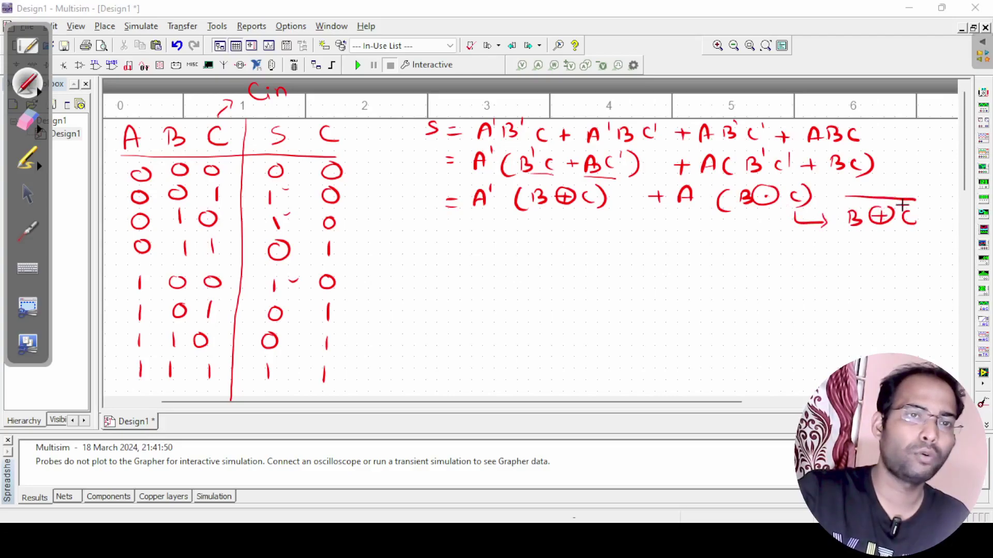
# - Write the simplified sum result = A⊕B⊕C on the fourth line
pyautogui.moveTo(437, 242); pyautogui.dragTo(449, 242)
pyautogui.moveTo(438, 248); pyautogui.dragTo(450, 248)
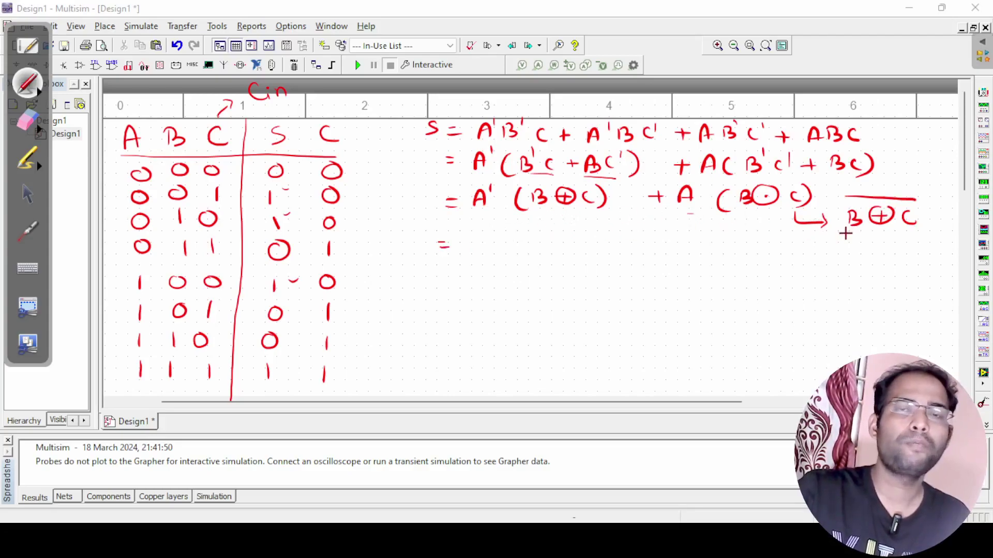
pyautogui.moveTo(470, 251); pyautogui.dragTo(483, 250)
pyautogui.moveTo(469, 242)
pyautogui.mouseDown()
pyautogui.moveTo(508, 230)
pyautogui.moveTo(528, 246)
pyautogui.moveTo(560, 229)
pyautogui.mouseUp()
pyautogui.moveTo(551, 237); pyautogui.dragTo(570, 237)
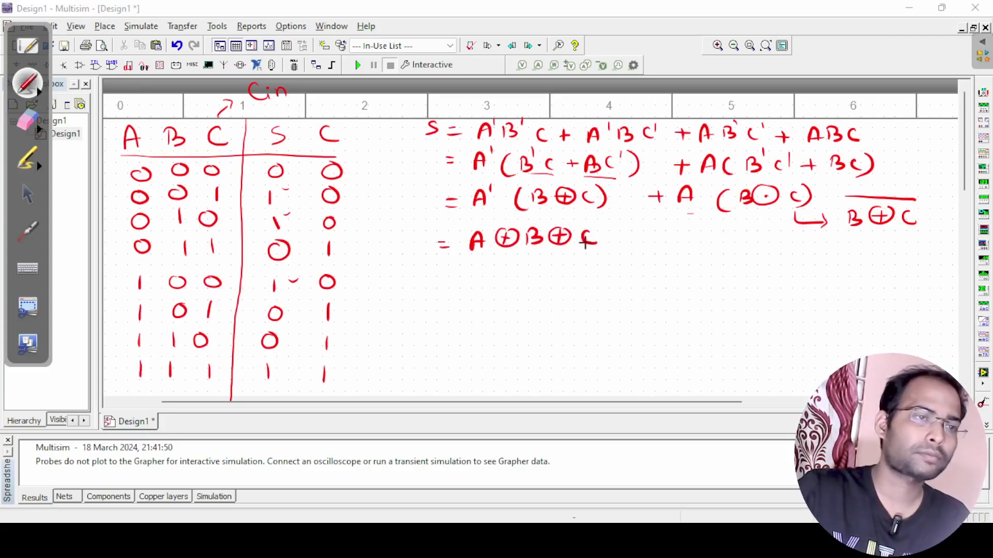
# - Start the carry equation below the sum as C = A'BC + AB'C +, ticking the carry output of row 011
pyautogui.moveTo(423, 271)
pyautogui.mouseDown()
pyautogui.moveTo(423, 287)
pyautogui.moveTo(452, 275)
pyautogui.mouseUp()
pyautogui.moveTo(441, 283); pyautogui.dragTo(453, 283)
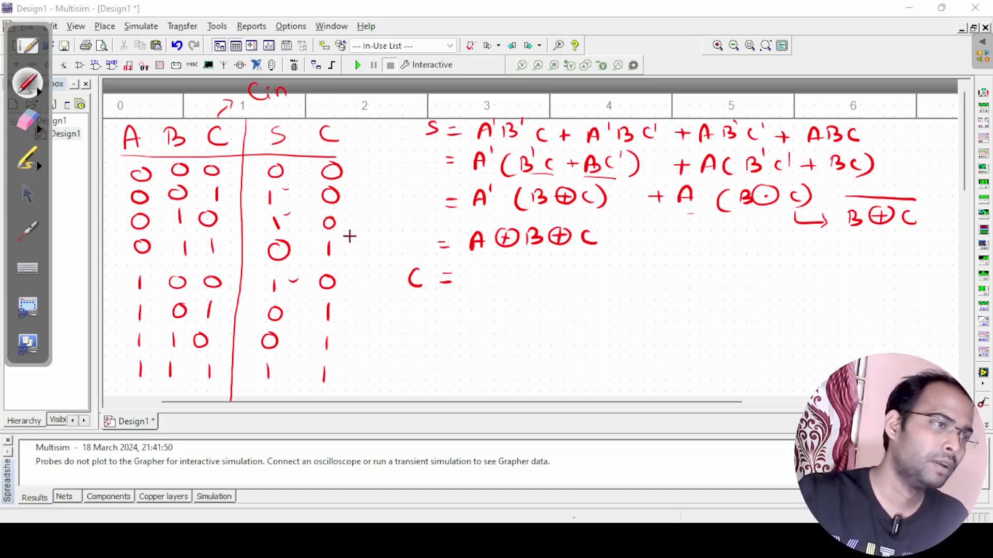
pyautogui.moveTo(344, 244); pyautogui.dragTo(352, 241)
pyautogui.moveTo(514, 262); pyautogui.dragTo(526, 278)
pyautogui.moveTo(552, 263); pyautogui.dragTo(549, 277)
pyautogui.moveTo(616, 281); pyautogui.dragTo(681, 276)
pyautogui.moveTo(694, 272); pyautogui.dragTo(708, 271)
pyautogui.moveTo(700, 264); pyautogui.dragTo(700, 280)
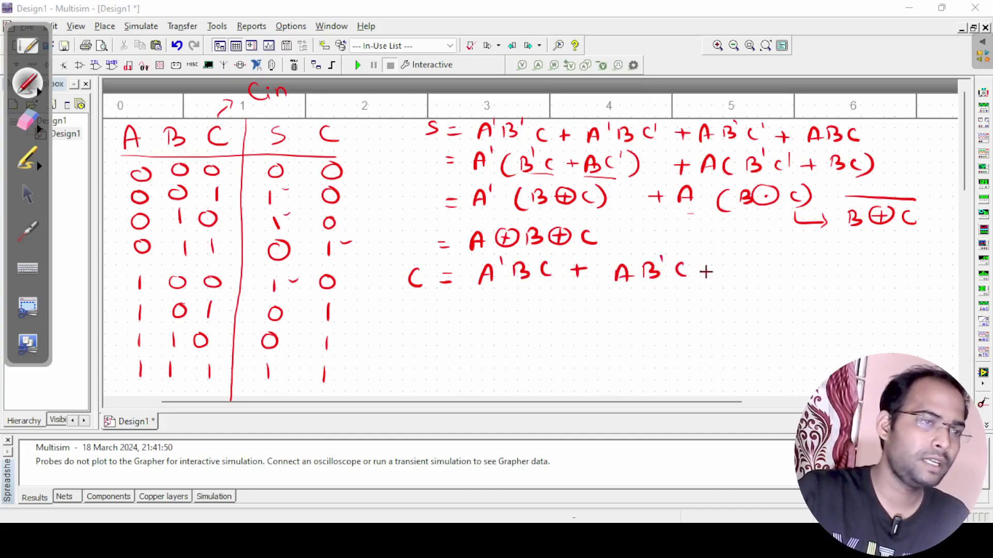
# - Complete the carry equation with the terms ABC' + ABC
pyautogui.moveTo(765, 264); pyautogui.dragTo(764, 278)
pyautogui.moveTo(765, 262)
pyautogui.mouseDown()
pyautogui.moveTo(766, 279)
pyautogui.moveTo(796, 277)
pyautogui.mouseUp()
pyautogui.moveTo(808, 255)
pyautogui.mouseDown()
pyautogui.moveTo(808, 265)
pyautogui.moveTo(838, 267)
pyautogui.mouseUp()
pyautogui.moveTo(831, 262)
pyautogui.mouseDown()
pyautogui.moveTo(831, 274)
pyautogui.moveTo(874, 277)
pyautogui.mouseUp()
pyautogui.moveTo(902, 260); pyautogui.dragTo(899, 274)
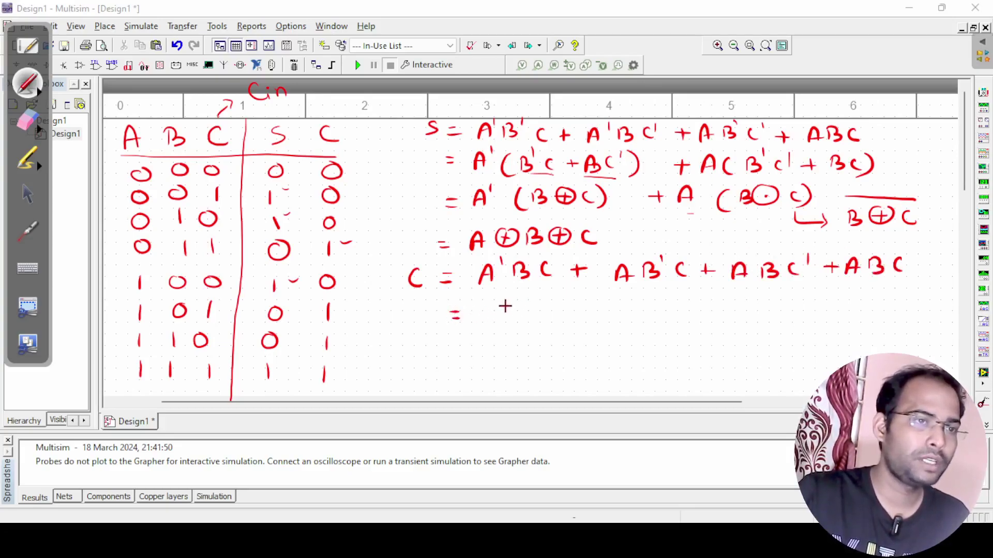
# - Write the factored carry equation C(A'B + AB') + AB(C' + C) and strike out C' + C as 1
pyautogui.moveTo(510, 301)
pyautogui.mouseDown()
pyautogui.moveTo(510, 313)
pyautogui.moveTo(534, 313)
pyautogui.moveTo(570, 300)
pyautogui.mouseUp()
pyautogui.moveTo(583, 304)
pyautogui.mouseDown()
pyautogui.moveTo(586, 295)
pyautogui.moveTo(605, 310)
pyautogui.moveTo(649, 307)
pyautogui.mouseUp()
pyautogui.moveTo(658, 295)
pyautogui.mouseDown()
pyautogui.moveTo(658, 305)
pyautogui.moveTo(672, 301)
pyautogui.mouseUp()
pyautogui.moveTo(682, 289)
pyautogui.mouseDown()
pyautogui.moveTo(683, 309)
pyautogui.moveTo(734, 301)
pyautogui.moveTo(725, 308)
pyautogui.mouseUp()
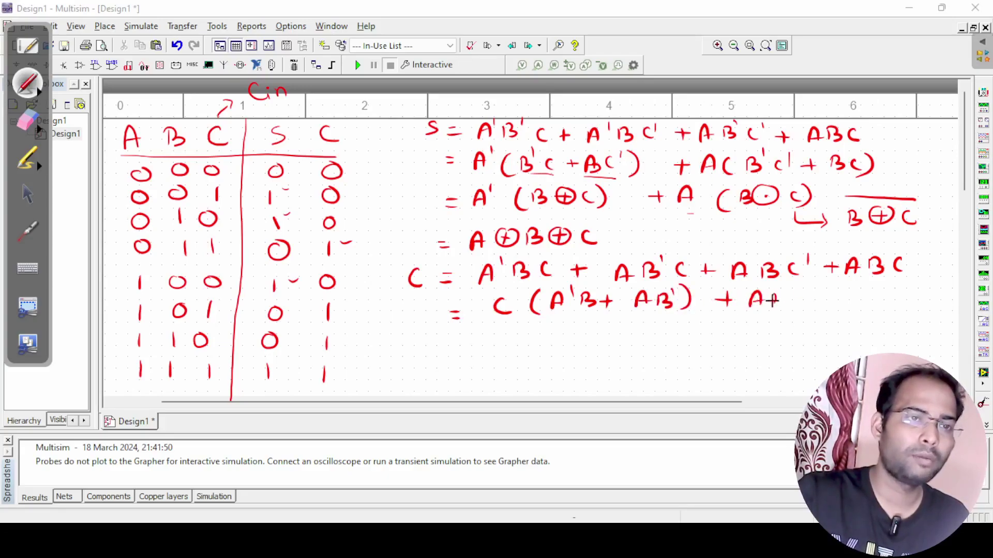
pyautogui.moveTo(808, 290)
pyautogui.mouseDown()
pyautogui.moveTo(861, 298)
pyautogui.moveTo(881, 306)
pyautogui.moveTo(854, 292)
pyautogui.moveTo(880, 278)
pyautogui.mouseUp()
pyautogui.moveTo(897, 269); pyautogui.dragTo(900, 282)
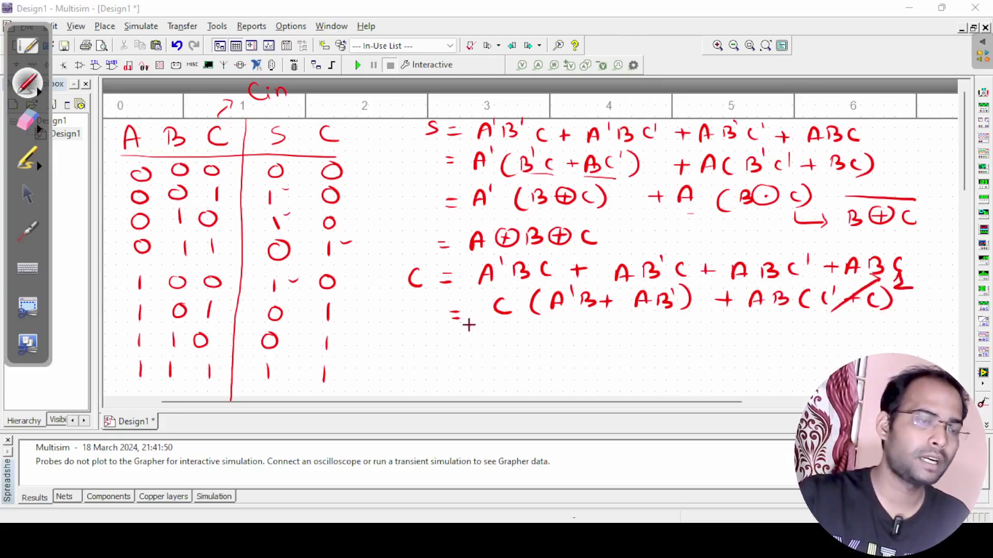
# - Underline A'B + AB' and write the simplified carry result = C·(A⊕B) + AB
pyautogui.moveTo(457, 339); pyautogui.dragTo(469, 338)
pyautogui.moveTo(556, 314); pyautogui.dragTo(635, 320)
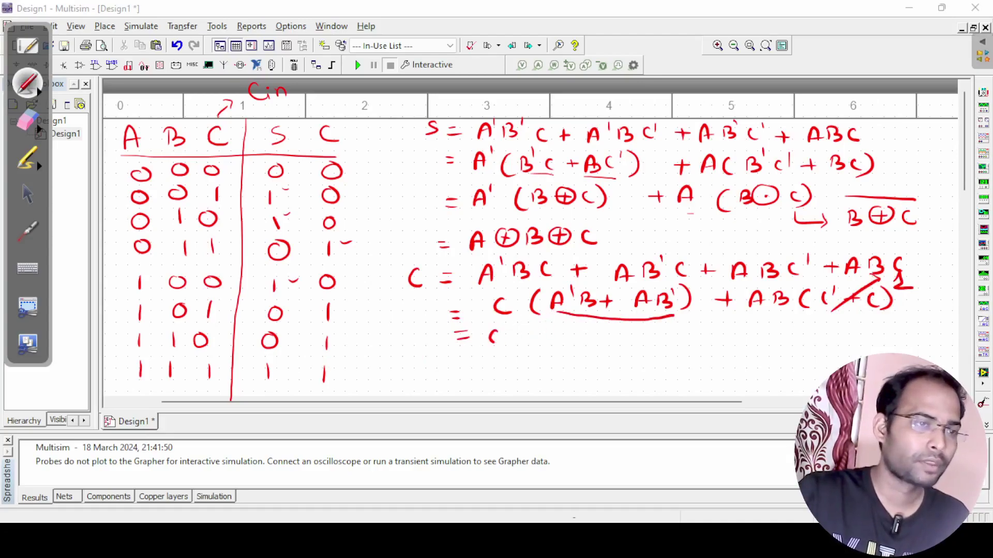
pyautogui.moveTo(553, 325); pyautogui.dragTo(549, 344)
pyautogui.moveTo(562, 342); pyautogui.dragTo(575, 335)
pyautogui.moveTo(587, 333)
pyautogui.mouseDown()
pyautogui.moveTo(608, 334)
pyautogui.moveTo(598, 342)
pyautogui.mouseUp()
pyautogui.moveTo(598, 323); pyautogui.dragTo(649, 343)
pyautogui.moveTo(671, 334); pyautogui.dragTo(694, 334)
pyautogui.moveTo(685, 324); pyautogui.dragTo(685, 341)
pyautogui.moveTo(704, 341)
pyautogui.mouseDown()
pyautogui.moveTo(711, 322)
pyautogui.moveTo(720, 341)
pyautogui.mouseUp()
pyautogui.moveTo(706, 335); pyautogui.dragTo(712, 335)
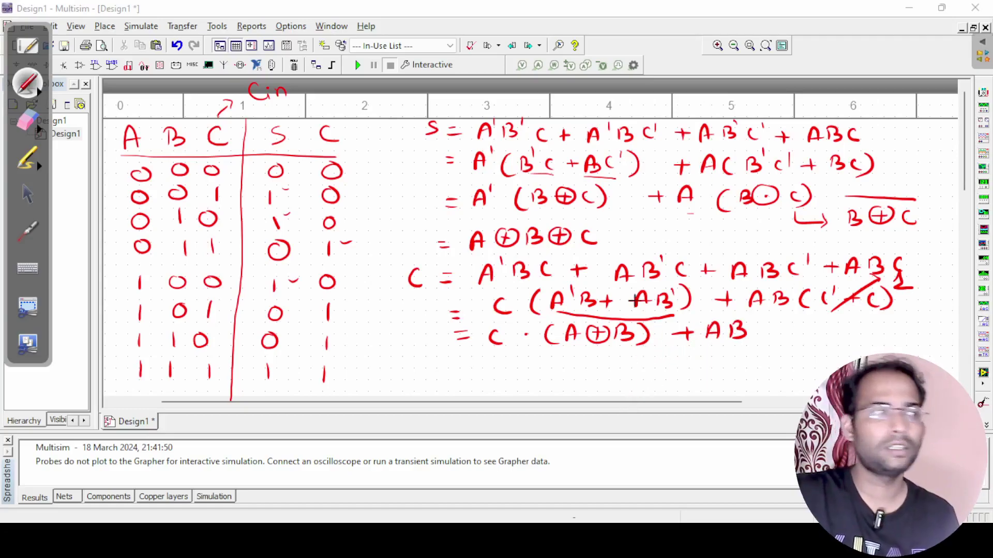
# - Clear all handwritten notes, then write S = A⊕B⊕C and C = C·A⊕B + AB in the sheet's upper-right area
pyautogui.click(42, 134)
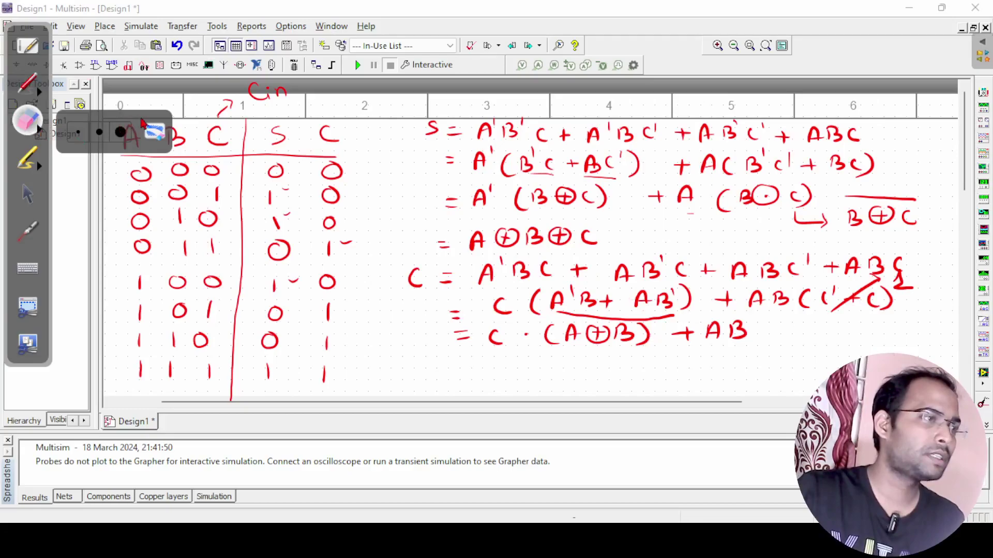
pyautogui.click(155, 134)
pyautogui.click(27, 83)
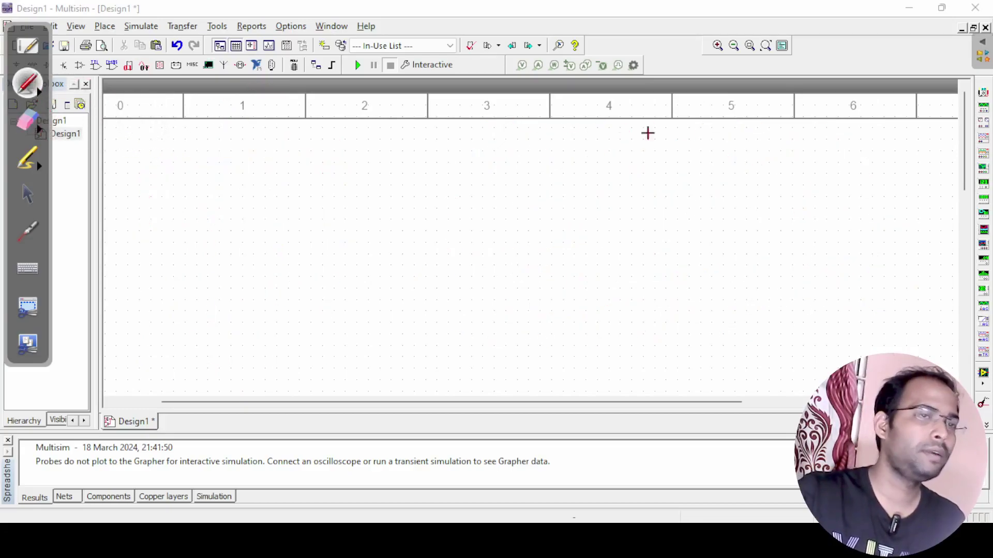
pyautogui.moveTo(759, 128)
pyautogui.mouseDown()
pyautogui.moveTo(756, 142)
pyautogui.moveTo(808, 141)
pyautogui.moveTo(828, 124)
pyautogui.moveTo(879, 124)
pyautogui.moveTo(913, 139)
pyautogui.mouseUp()
pyautogui.moveTo(773, 154)
pyautogui.mouseDown()
pyautogui.moveTo(774, 165)
pyautogui.moveTo(799, 158)
pyautogui.mouseUp()
pyautogui.moveTo(787, 164); pyautogui.dragTo(817, 165)
pyautogui.click(822, 160)
pyautogui.moveTo(843, 150)
pyautogui.mouseDown()
pyautogui.moveTo(843, 164)
pyautogui.moveTo(864, 150)
pyautogui.mouseUp()
pyautogui.moveTo(884, 151); pyautogui.dragTo(953, 160)
pyautogui.moveTo(887, 150); pyautogui.dragTo(898, 150)
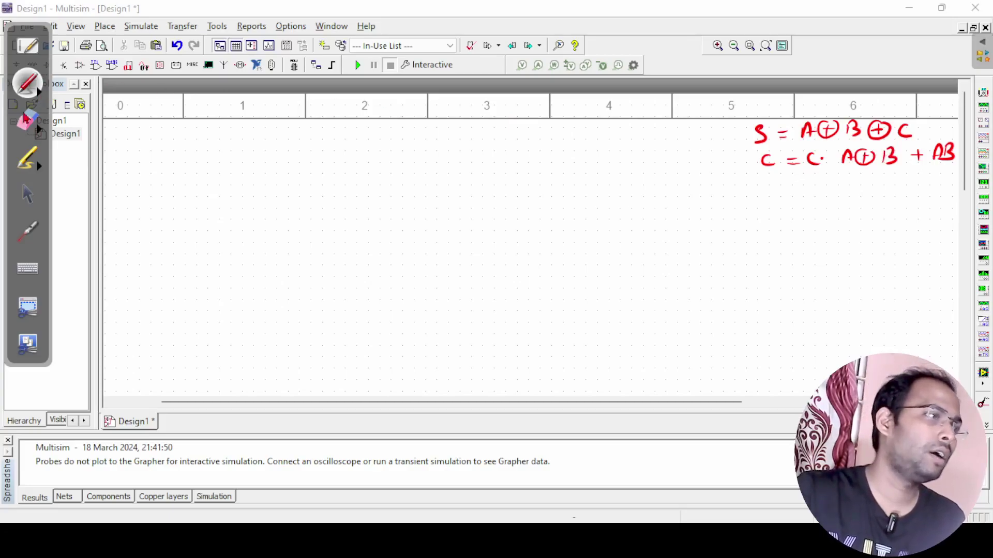
pyautogui.click(28, 192)
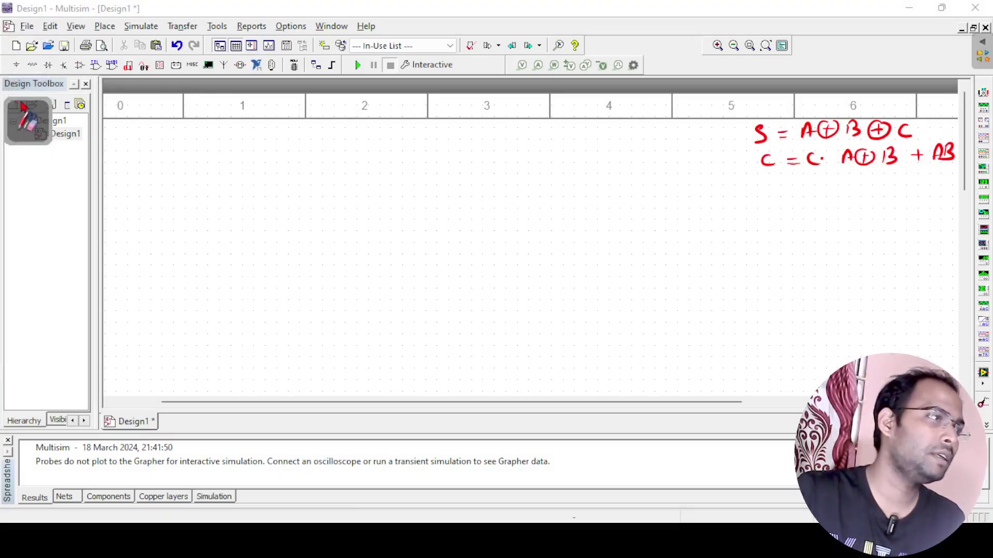
# - Find XOR2 across all component groups and place two of these gates side by side near the sheet's upper edge
pyautogui.click(18, 66)
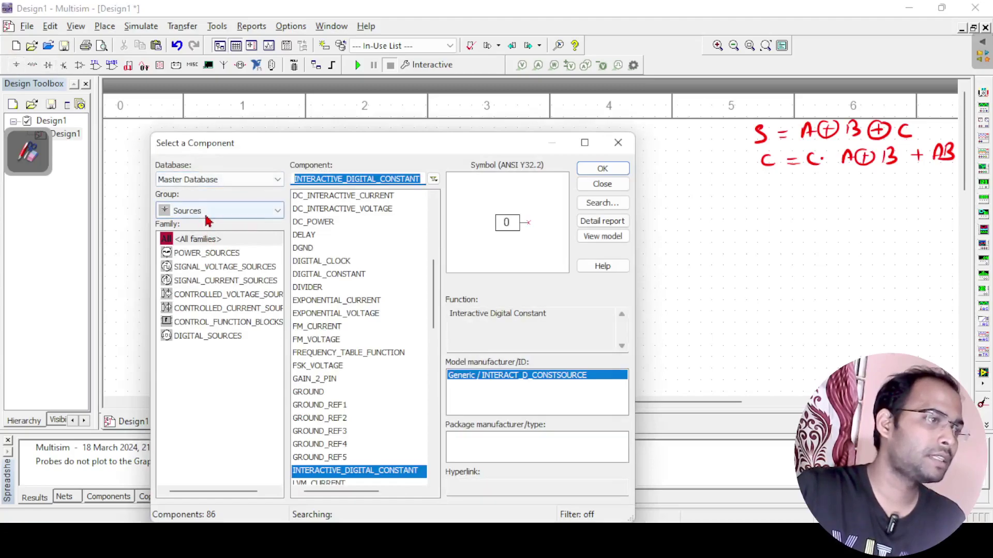
pyautogui.click(208, 211)
pyautogui.click(199, 224)
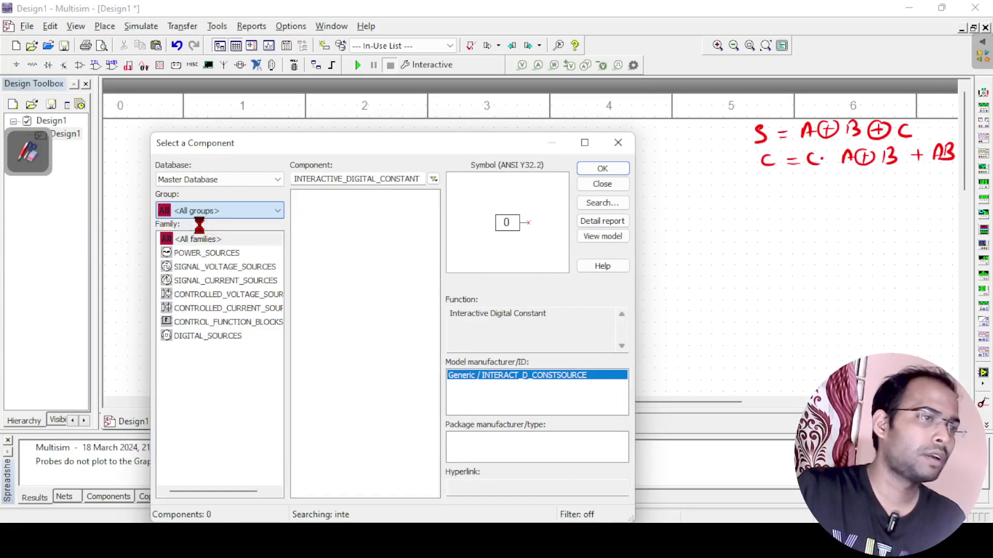
pyautogui.click(328, 180)
pyautogui.press('BackSpace')
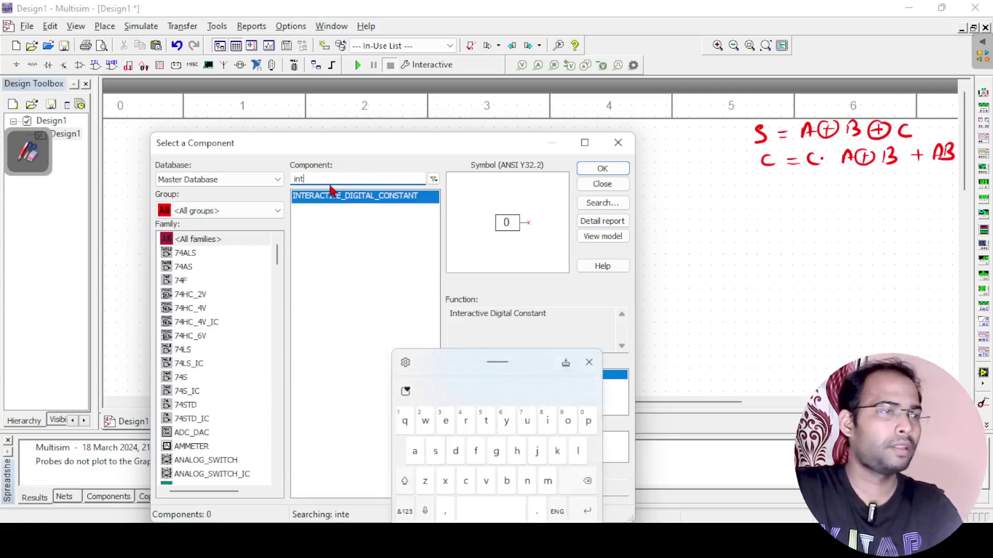
pyautogui.press('BackSpace')
pyautogui.press('BackSpace')
pyautogui.press('BackSpace')
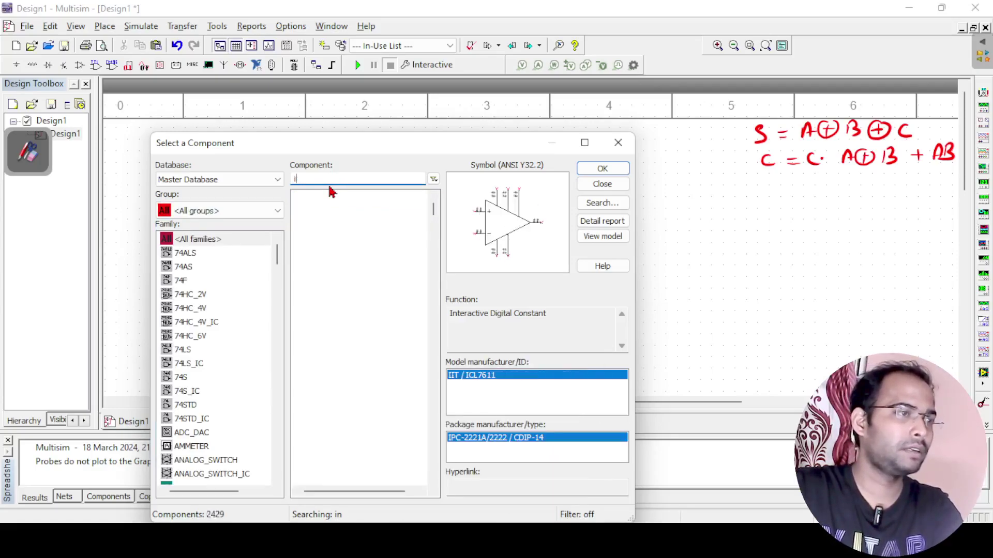
pyautogui.write('xor')
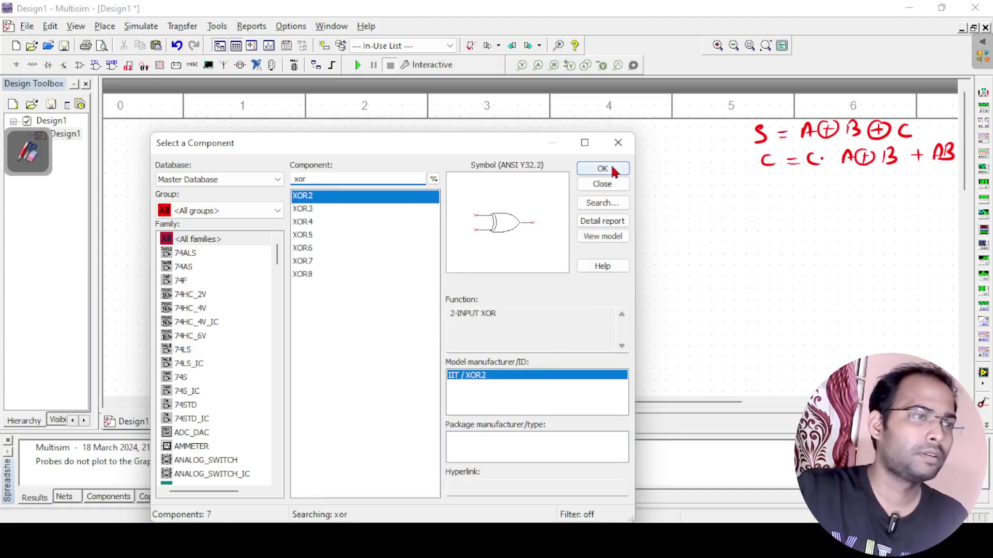
pyautogui.click(612, 169)
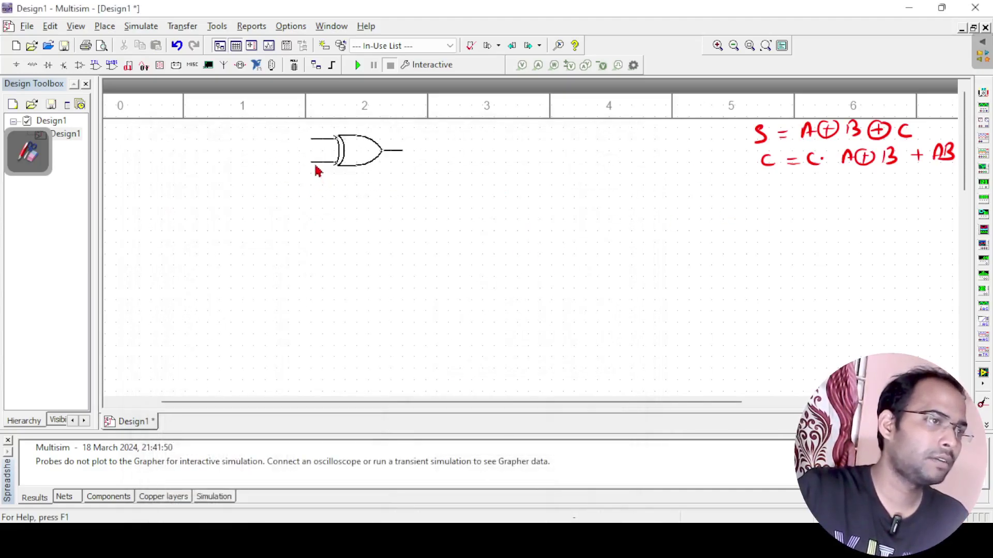
pyautogui.click(316, 166)
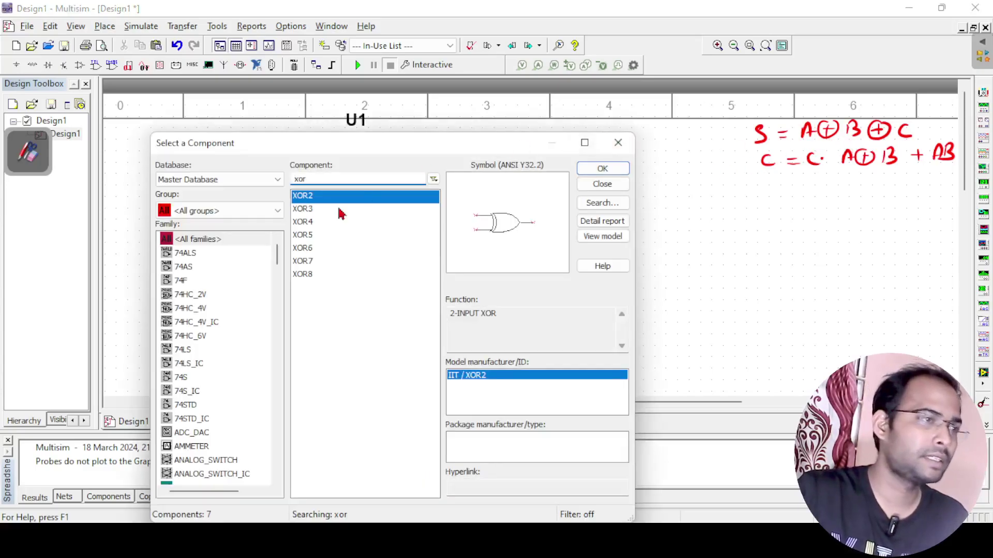
pyautogui.click(589, 170)
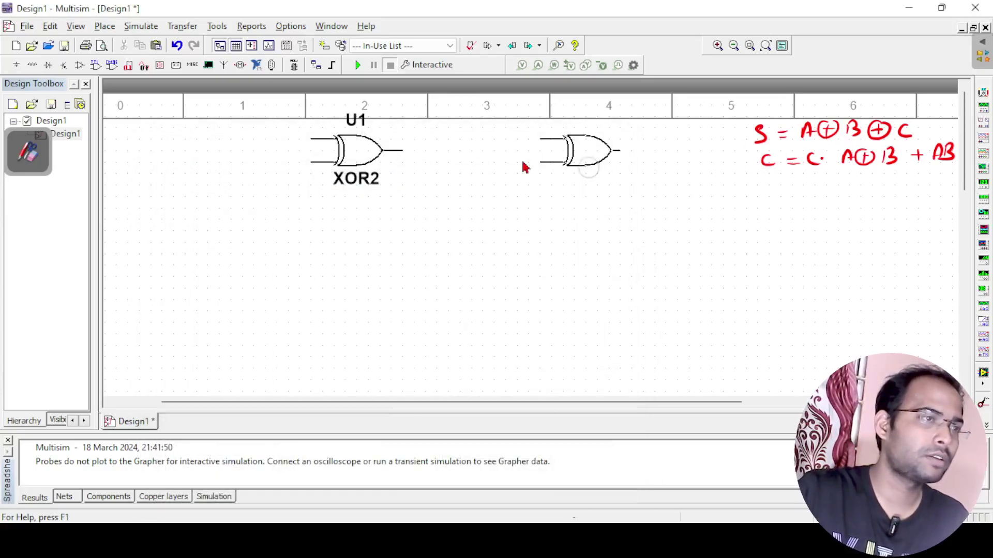
pyautogui.click(469, 174)
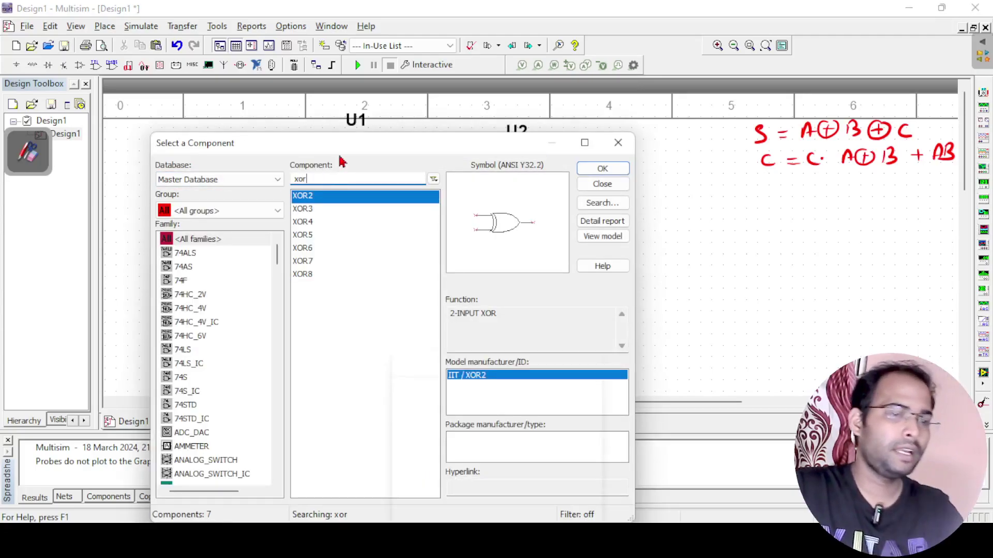
# - Place two AND2 gates stacked one above the other below the second XOR gate
pyautogui.press('BackSpace')
pyautogui.press('BackSpace')
pyautogui.press('BackSpace')
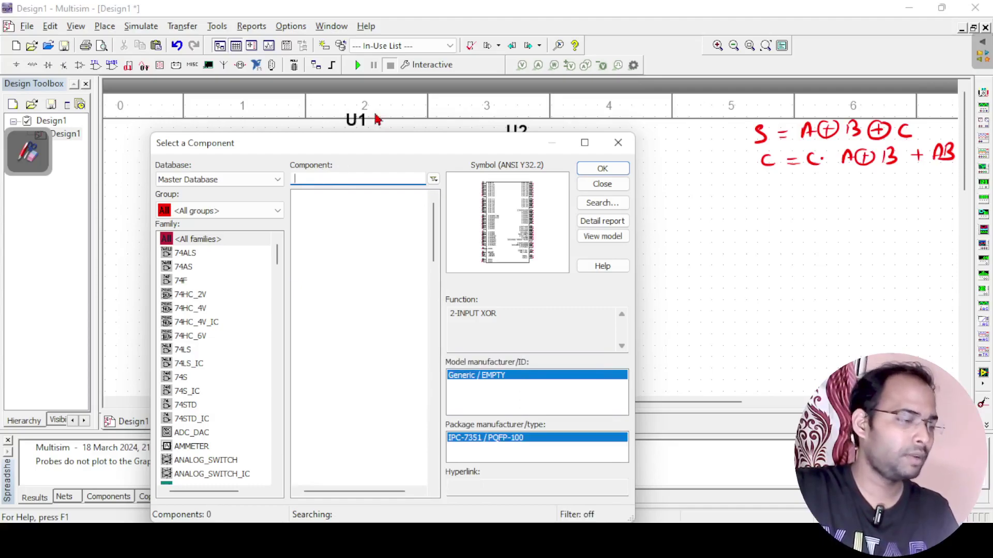
pyautogui.write('and')
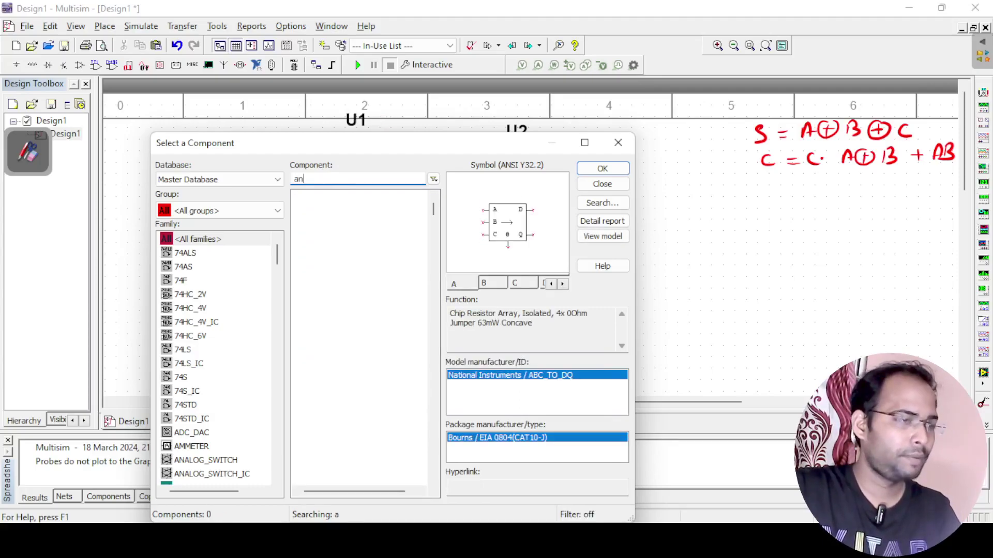
pyautogui.click(300, 208)
pyautogui.click(602, 169)
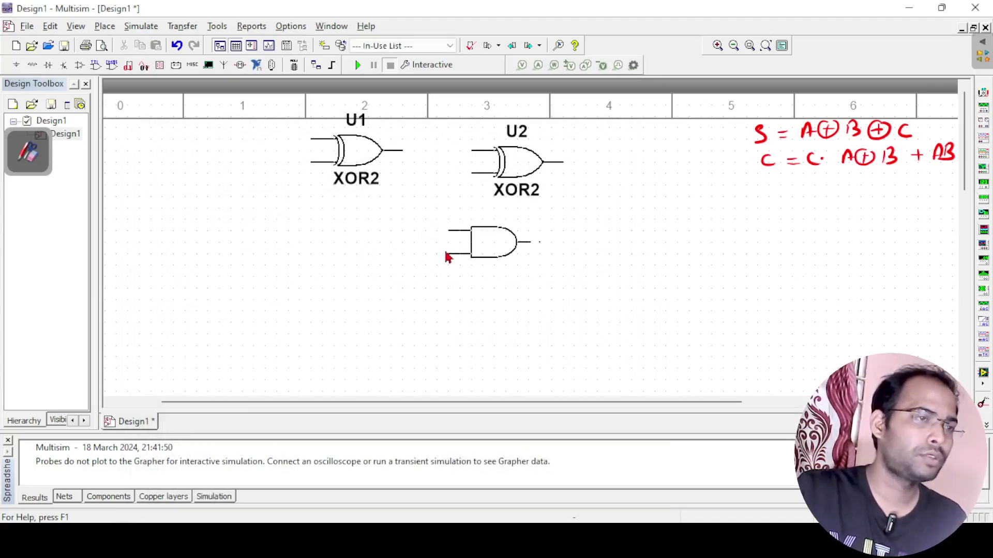
pyautogui.click(464, 253)
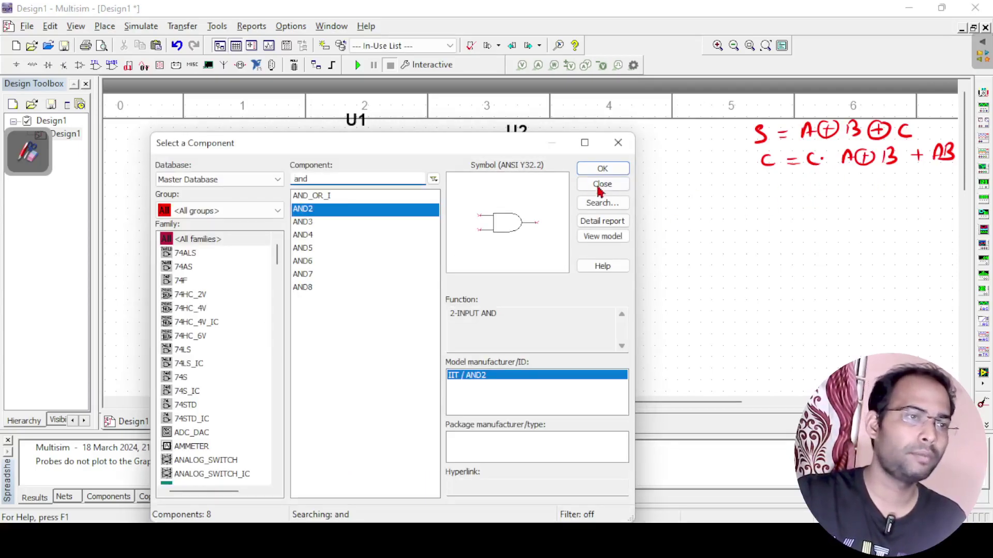
pyautogui.click(601, 168)
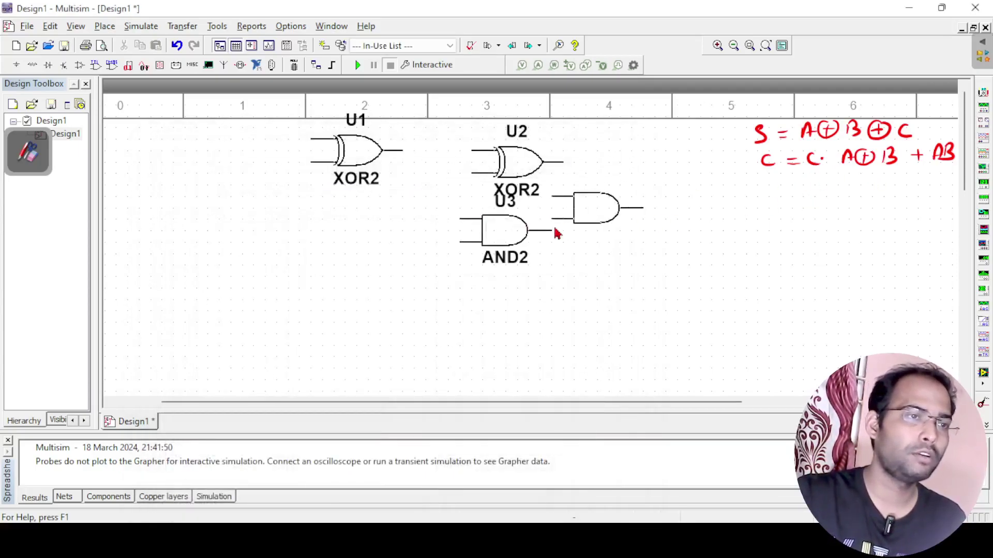
pyautogui.click(464, 307)
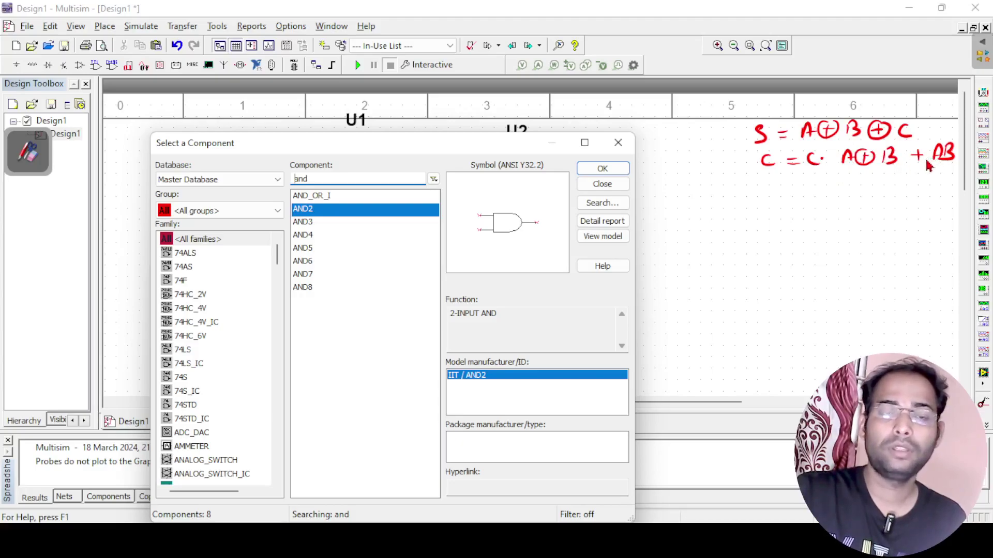
# - Place an OR2 gate to the right of the two AND gates
pyautogui.click(333, 180)
pyautogui.press('BackSpace')
pyautogui.press('BackSpace')
pyautogui.press('BackSpace')
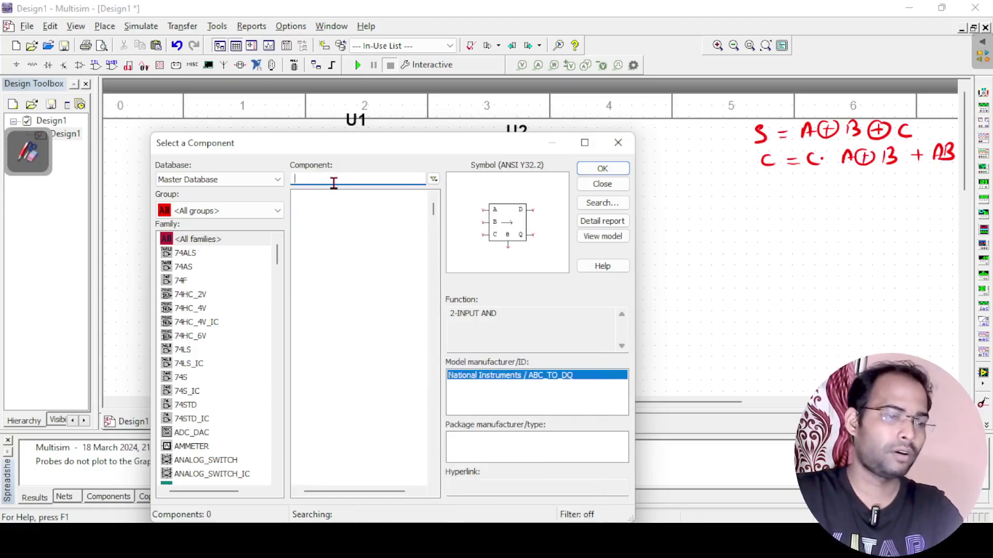
pyautogui.write('or')
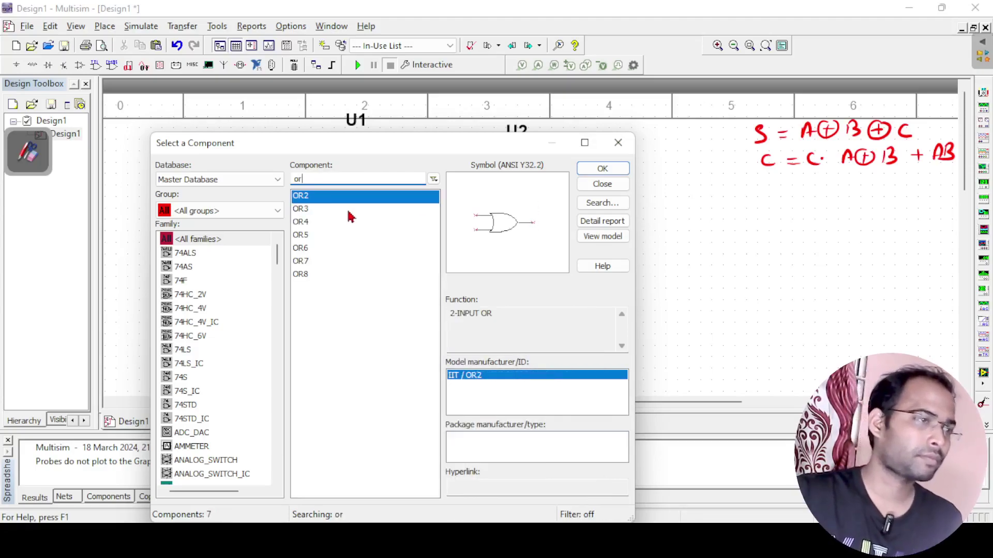
pyautogui.click(581, 168)
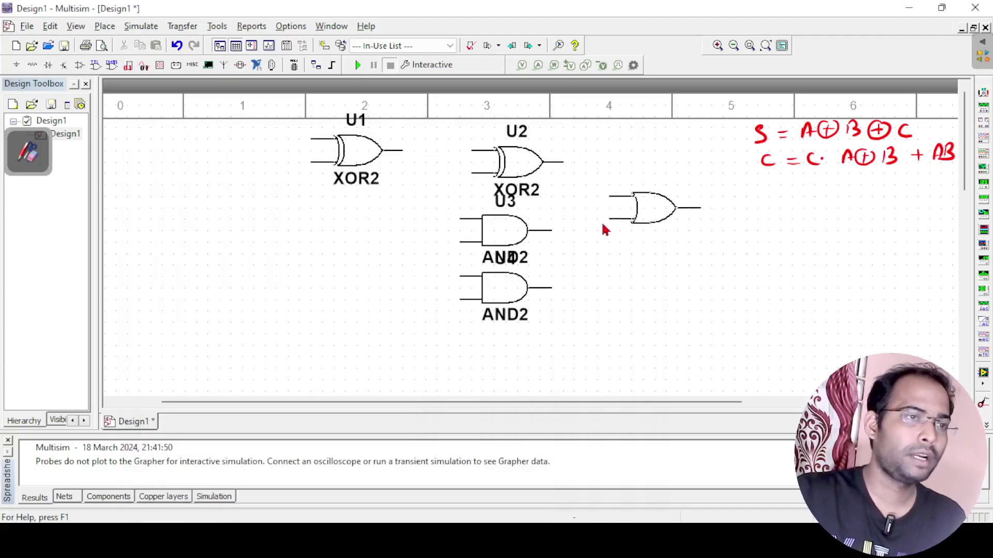
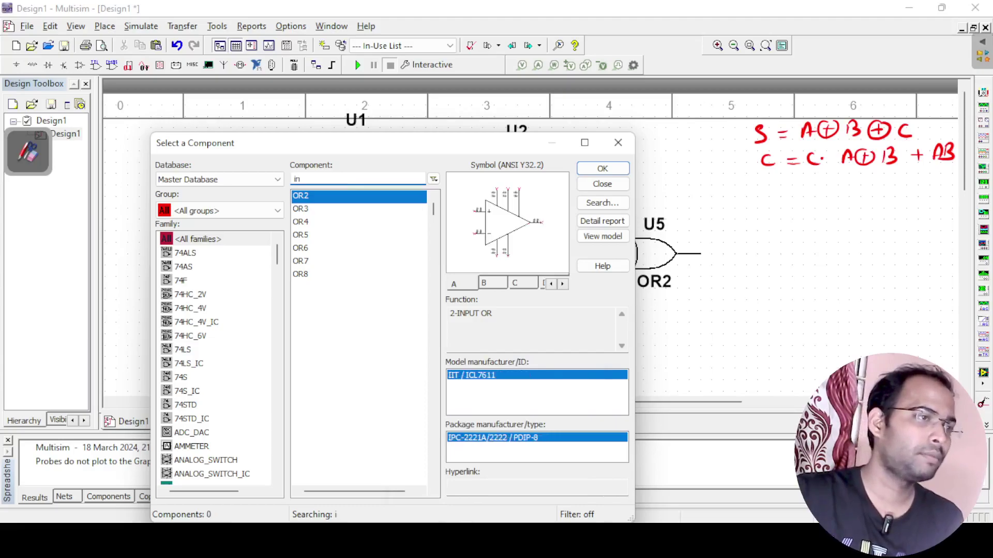
# - Place three INTERACTIVE_DIGITAL_CONSTANT sources in a column left of the first XOR gate
pyautogui.write('t')
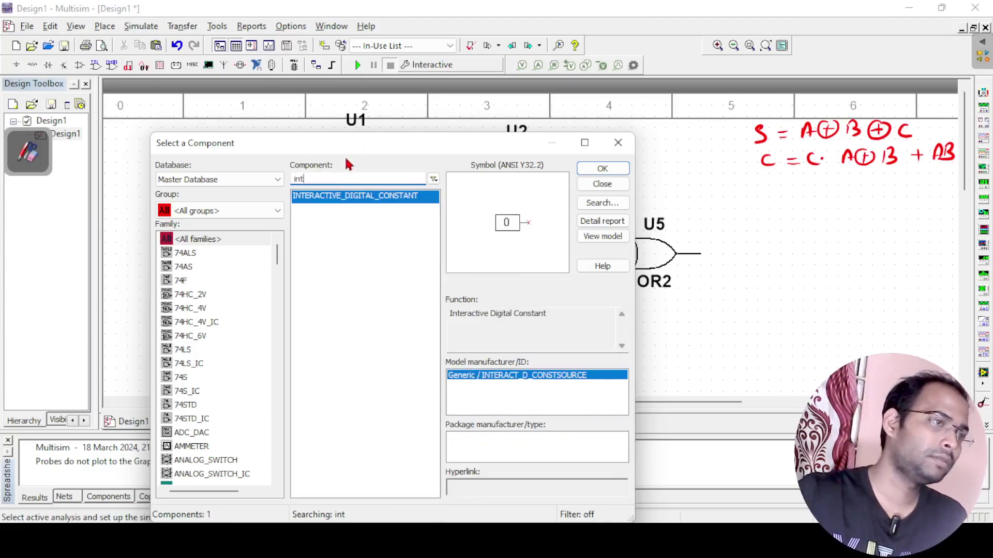
pyautogui.click(601, 169)
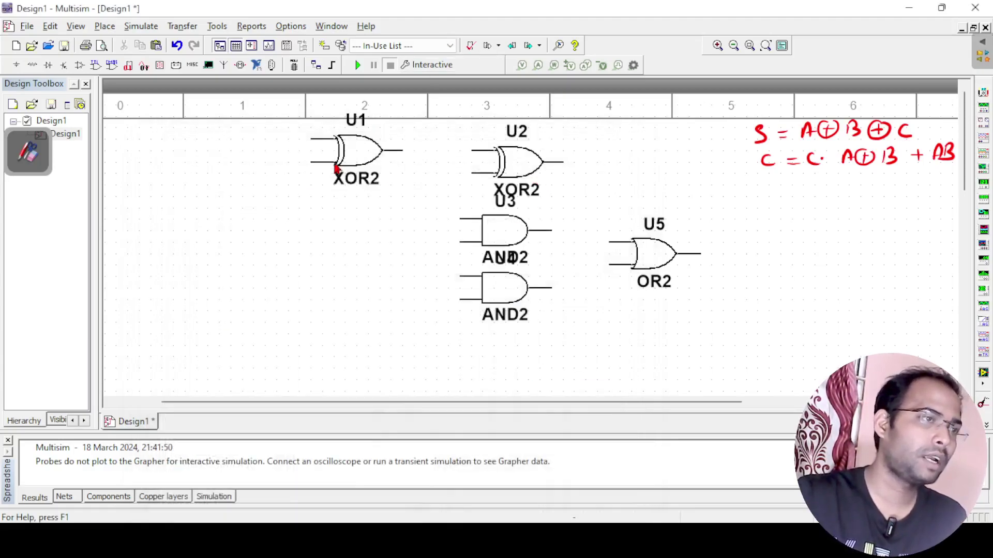
pyautogui.click(216, 146)
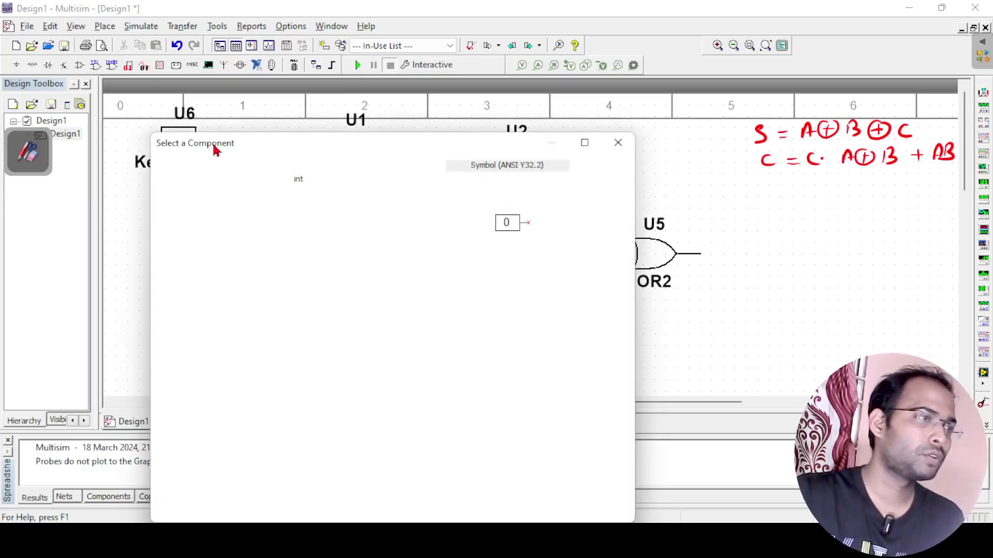
pyautogui.click(603, 169)
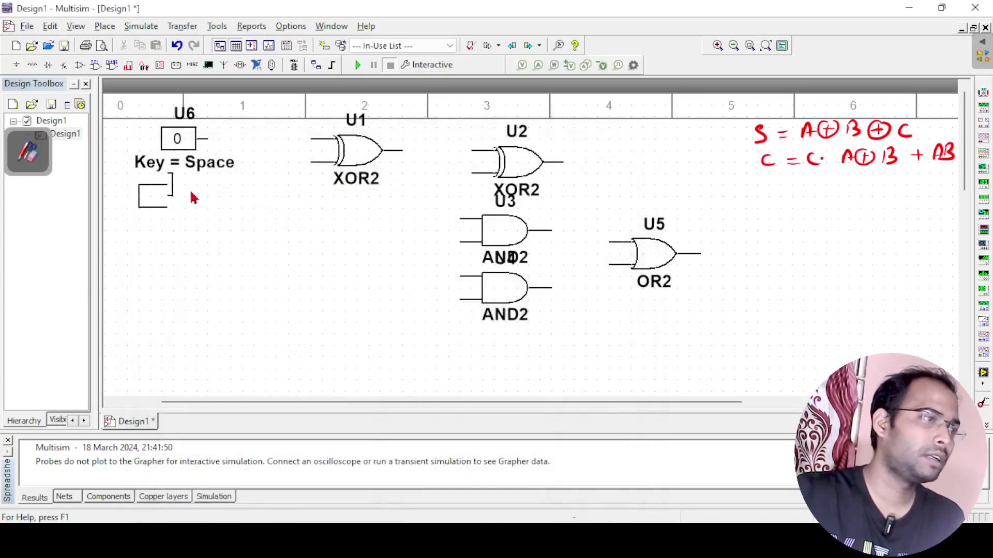
pyautogui.click(213, 203)
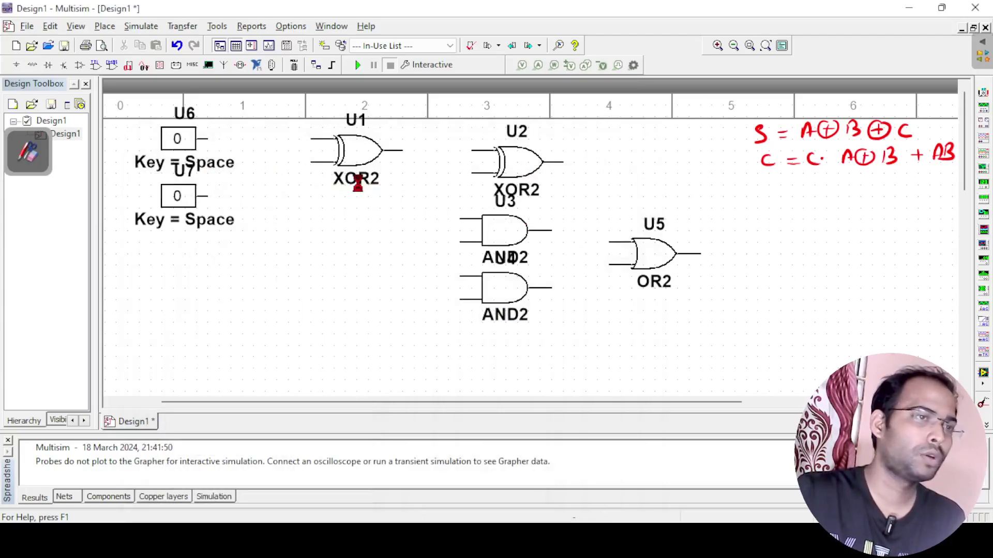
pyautogui.click(584, 167)
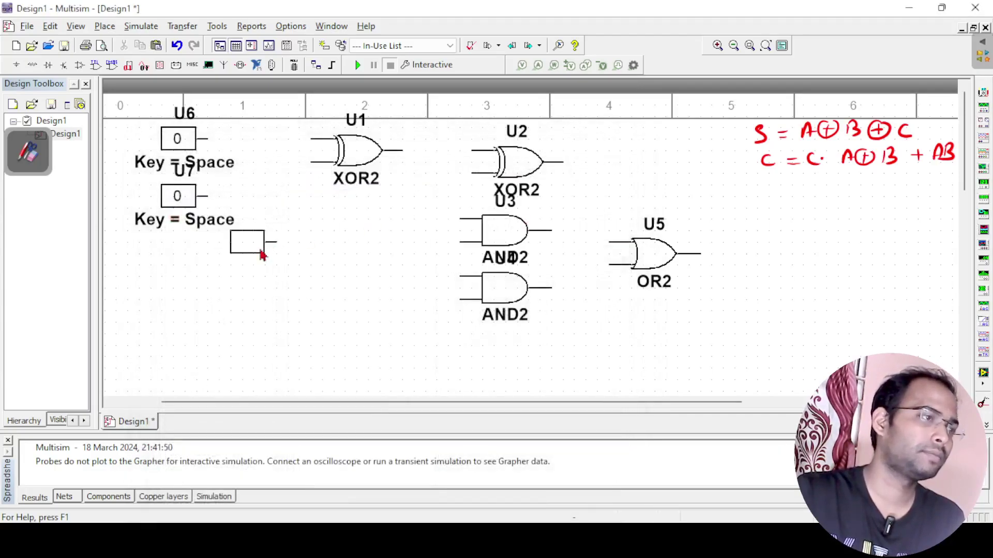
pyautogui.click(189, 254)
pyautogui.press('Escape')
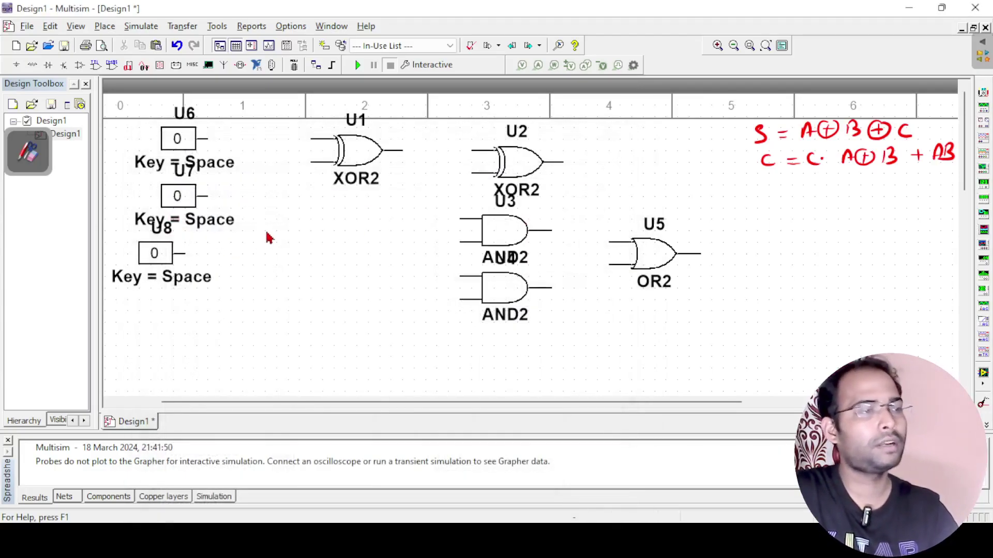
# - Wire digital constants U6 and U7 to the upper and lower inputs of XOR gate U1
pyautogui.click(209, 139)
pyautogui.click(311, 139)
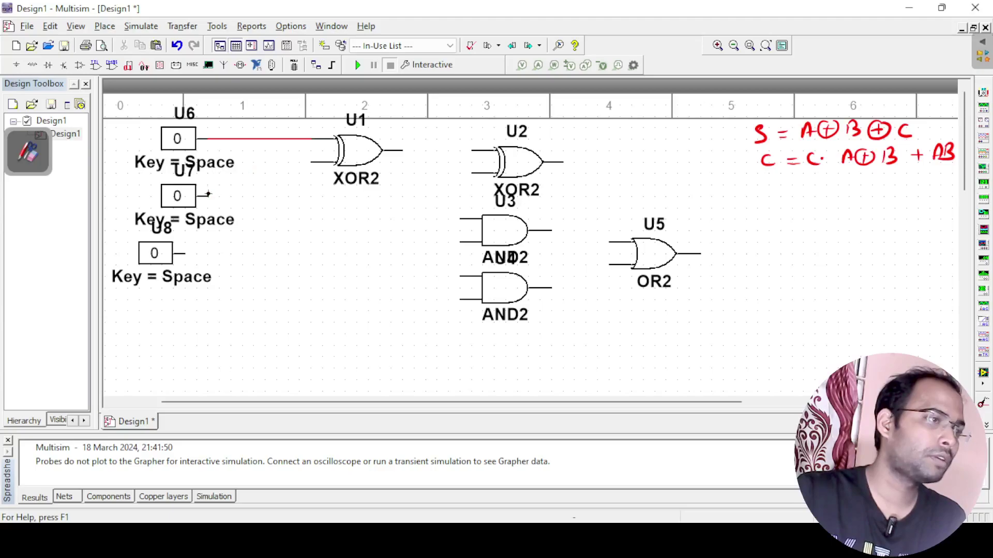
pyautogui.click(208, 194)
pyautogui.click(309, 162)
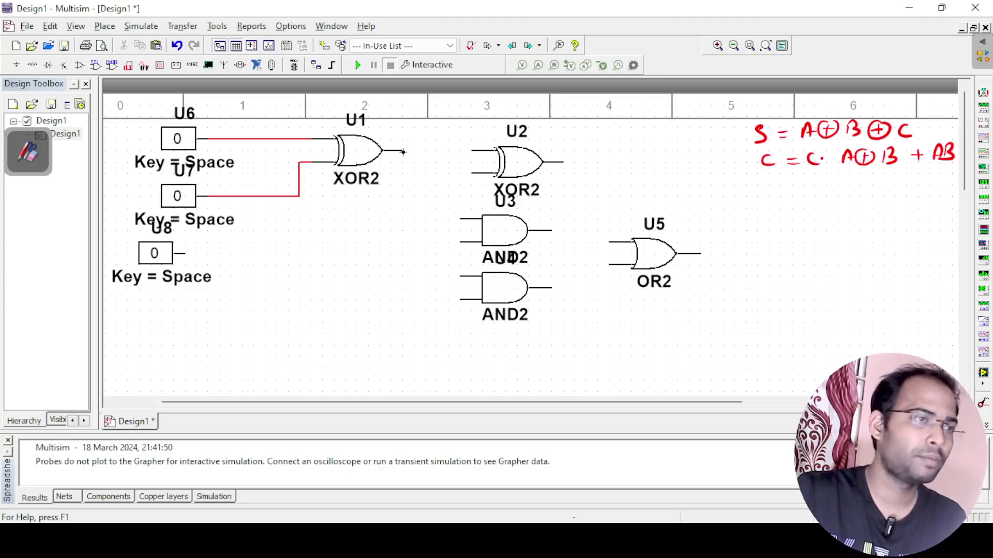
# - Wire XOR gate U1's output to the upper input of XOR gate U2 and digital constant U8 to its lower input
pyautogui.click(401, 151)
pyautogui.click(471, 151)
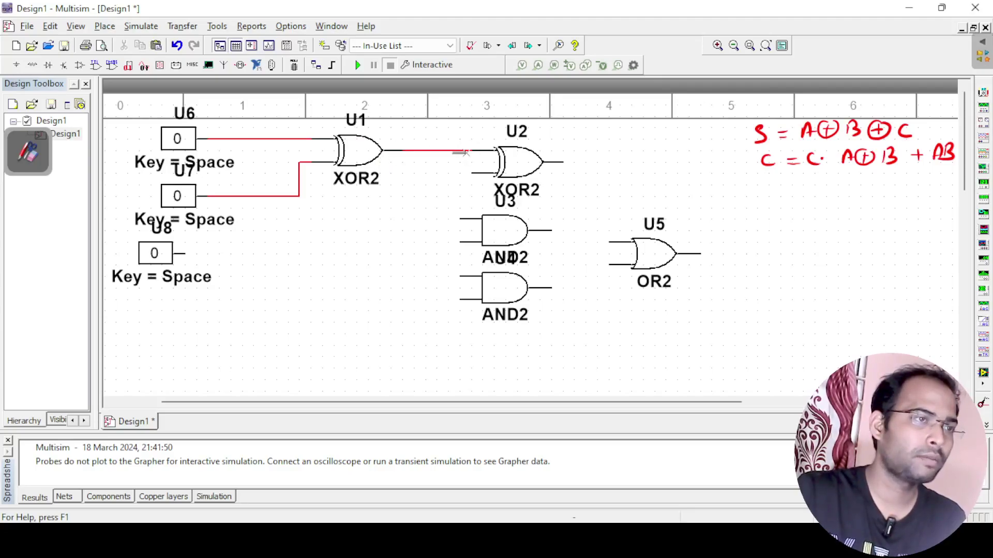
pyautogui.click(184, 254)
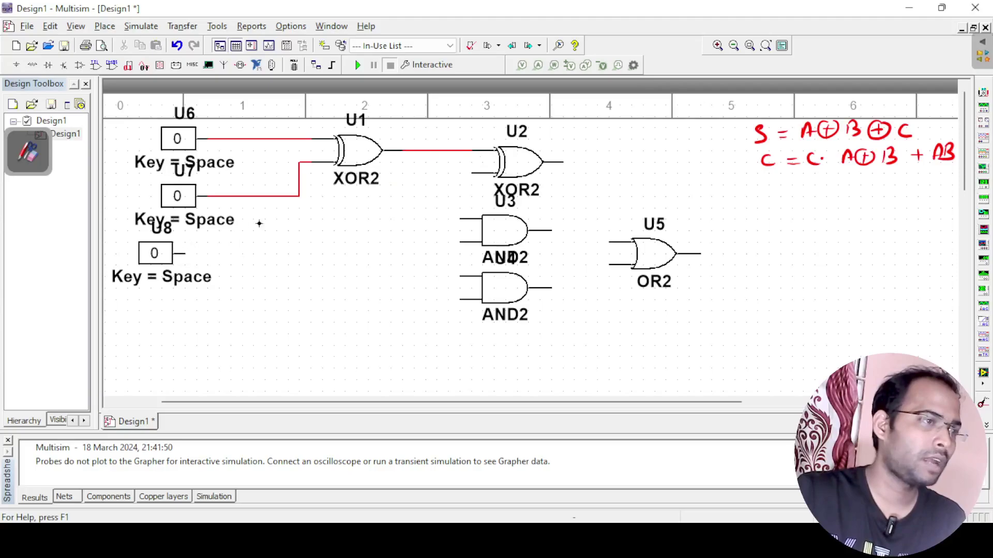
pyautogui.click(392, 172)
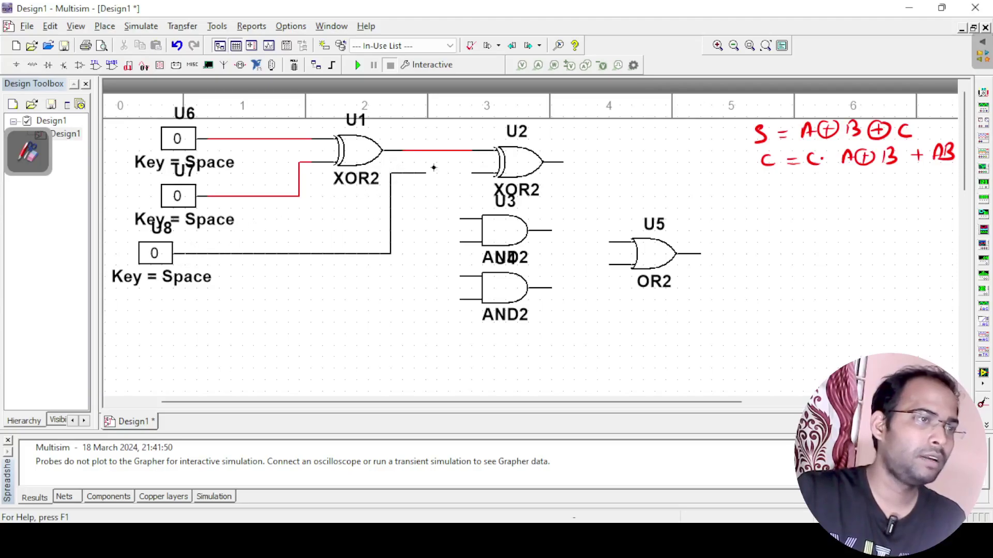
pyautogui.click(471, 173)
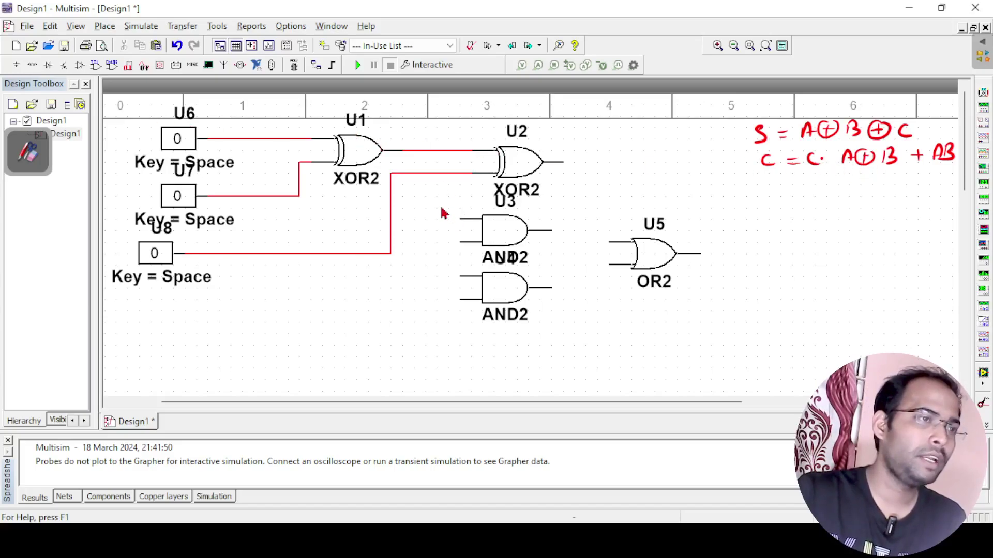
# - Wire AND gate U3's upper input to the U1 output net and its lower input to the U8 net
pyautogui.click(460, 220)
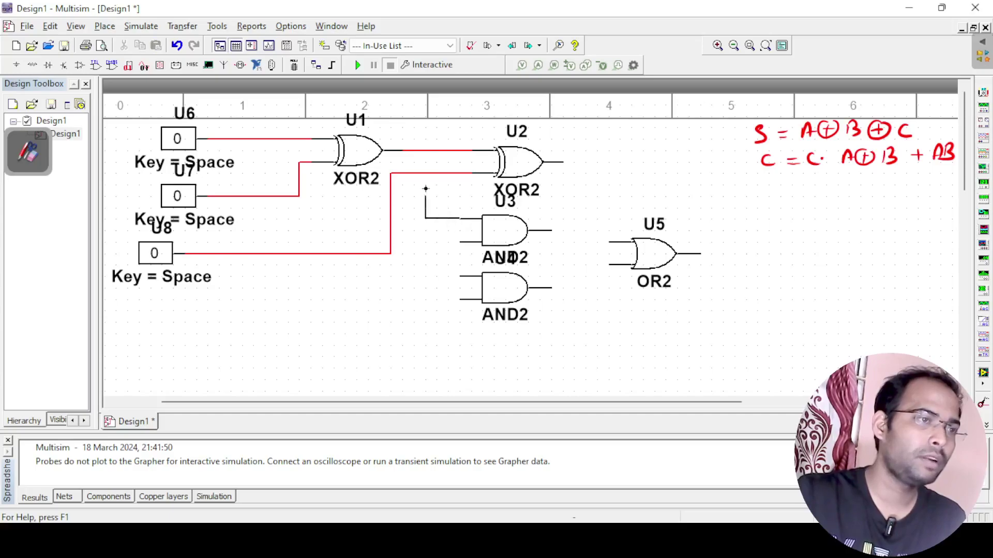
pyautogui.click(422, 151)
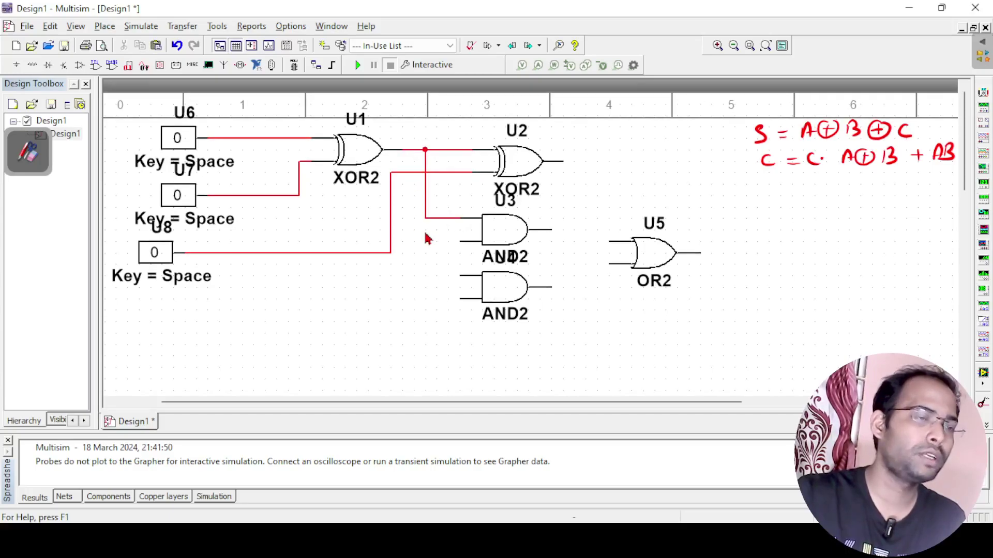
pyautogui.click(461, 242)
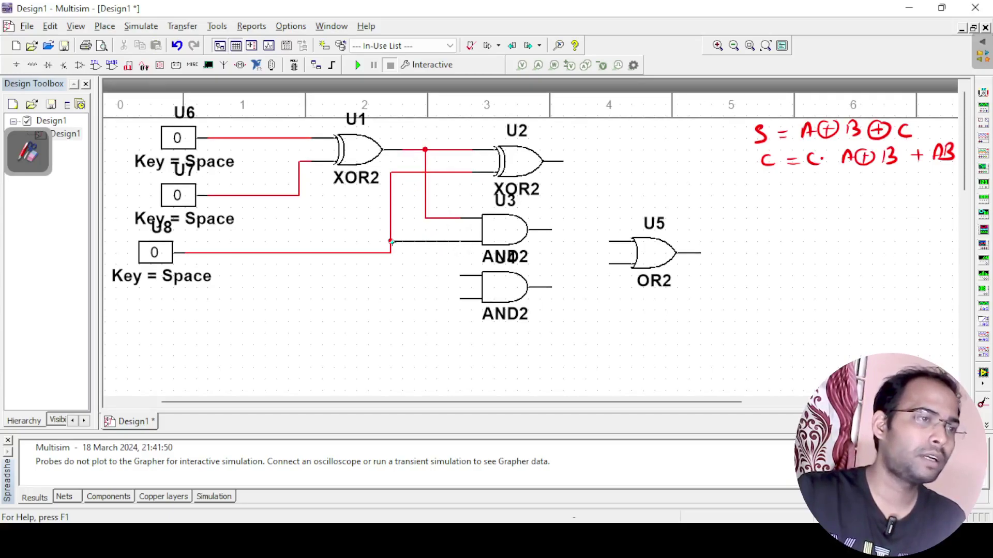
pyautogui.click(391, 241)
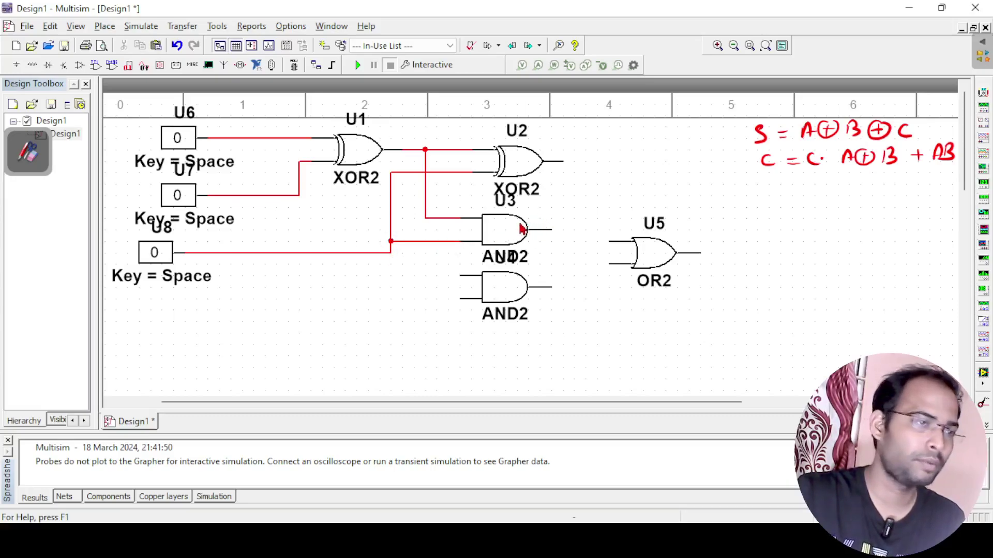
# - Wire AND gate U4's upper input to the U6 net and its lower input to the U7 net
pyautogui.click(459, 276)
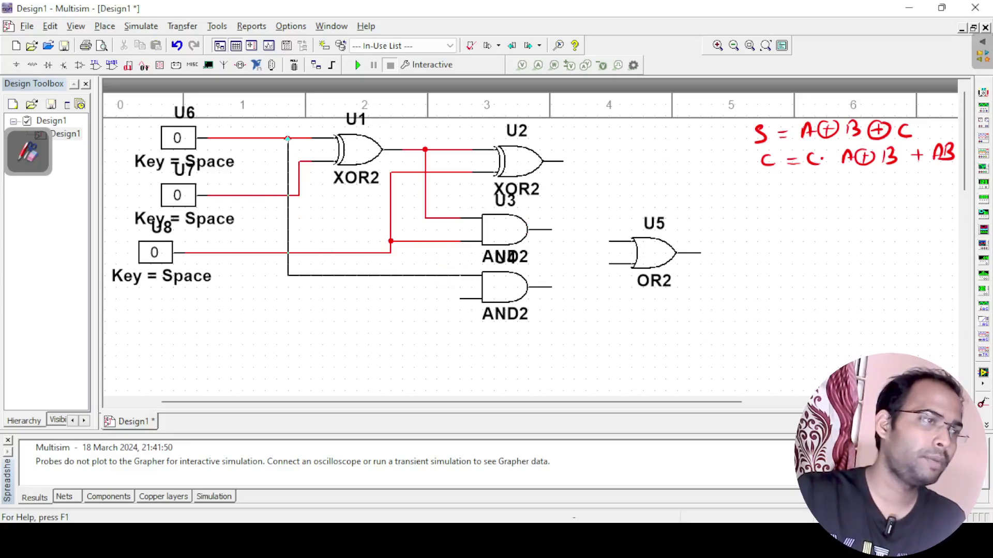
pyautogui.click(288, 139)
pyautogui.click(459, 298)
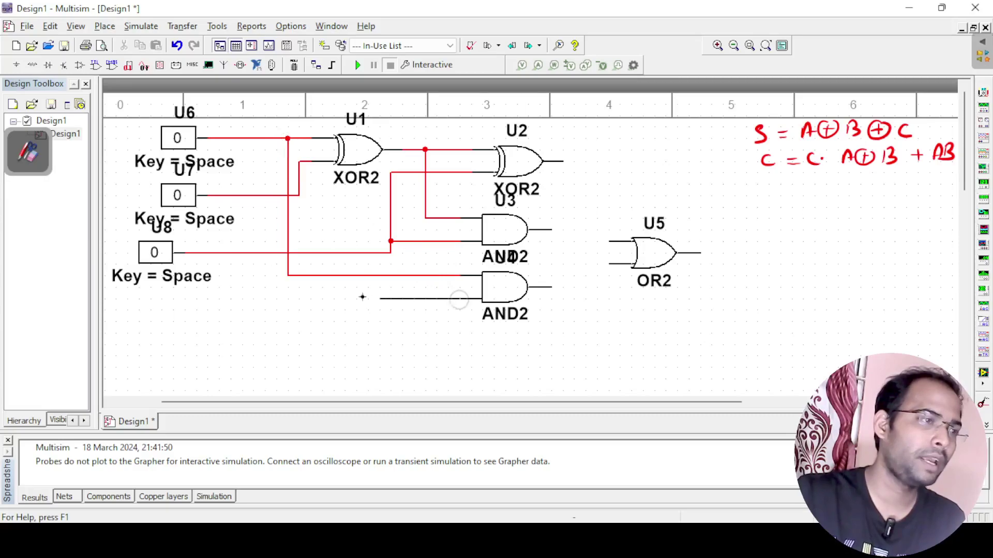
pyautogui.click(265, 195)
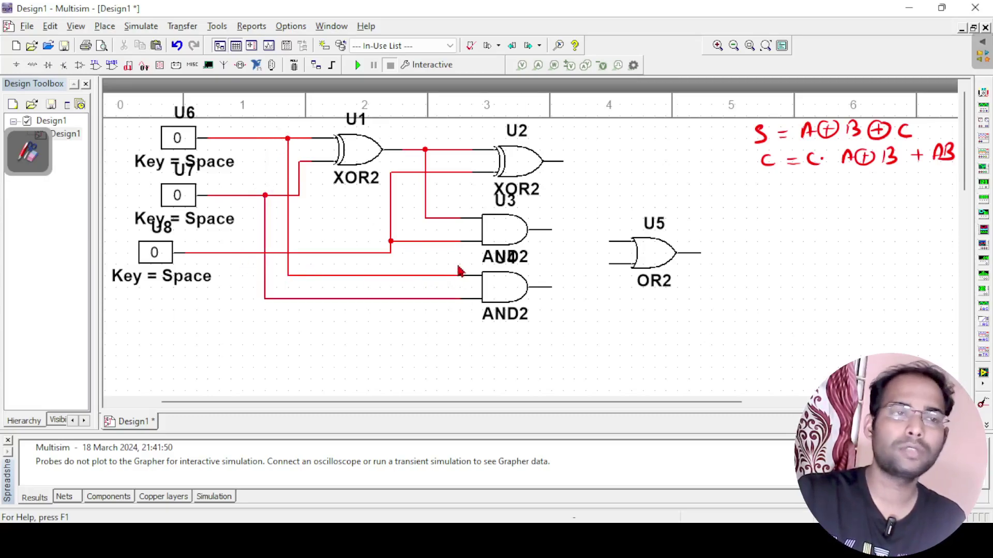
# - Wire the outputs of AND gates U3 and U4 to the upper and lower inputs of OR gate U5
pyautogui.click(548, 231)
pyautogui.click(610, 242)
pyautogui.click(549, 288)
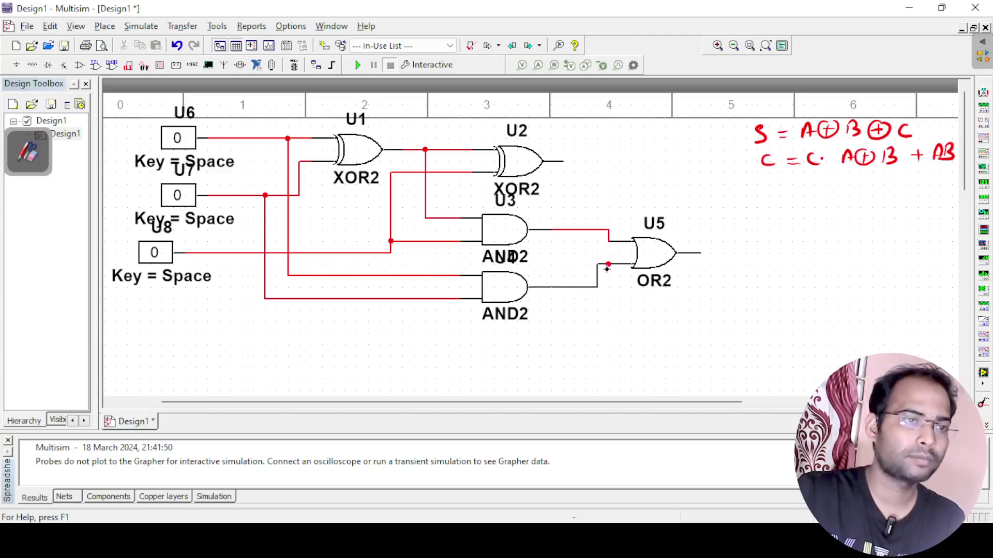
pyautogui.click(608, 265)
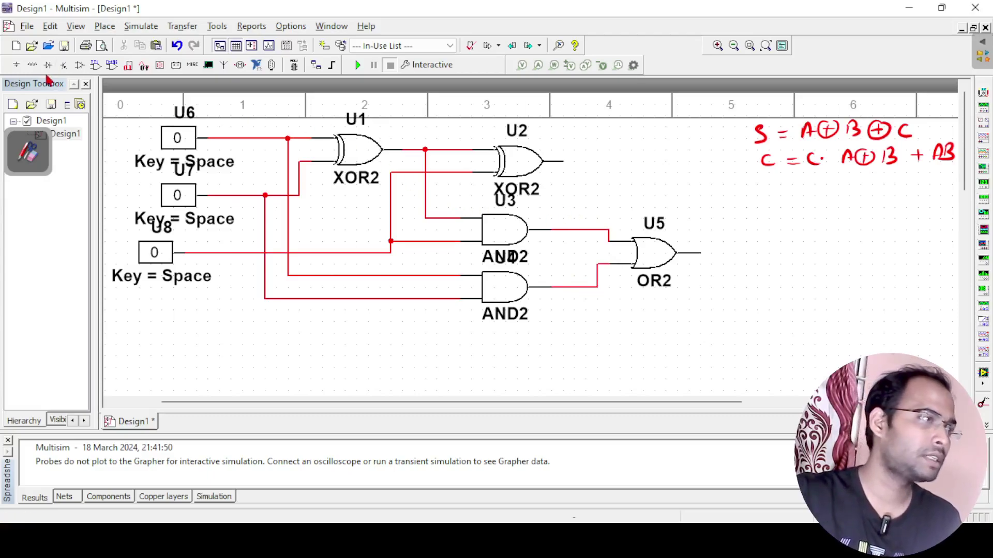
# - Search all groups of the Master Database for probe components using "pro"
pyautogui.click(17, 66)
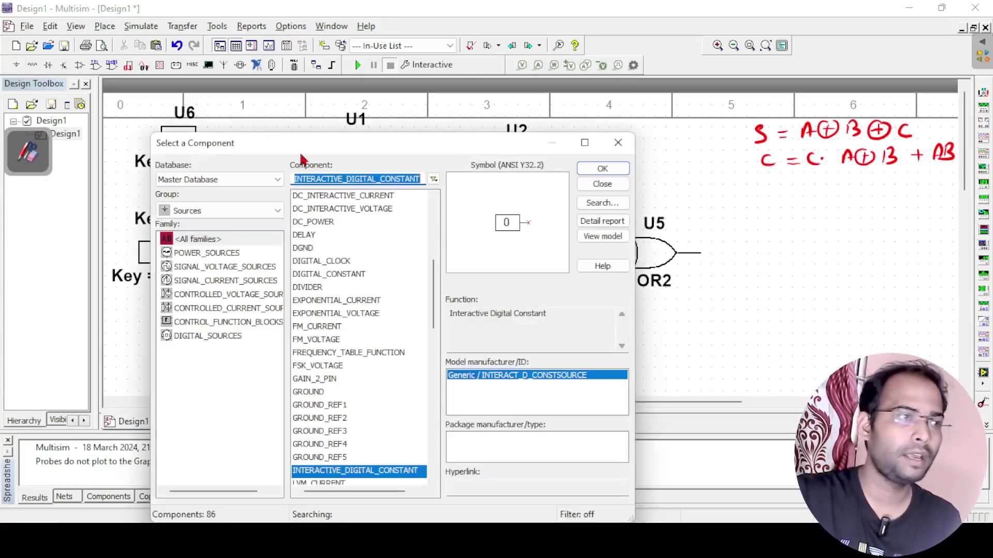
pyautogui.write('pr')
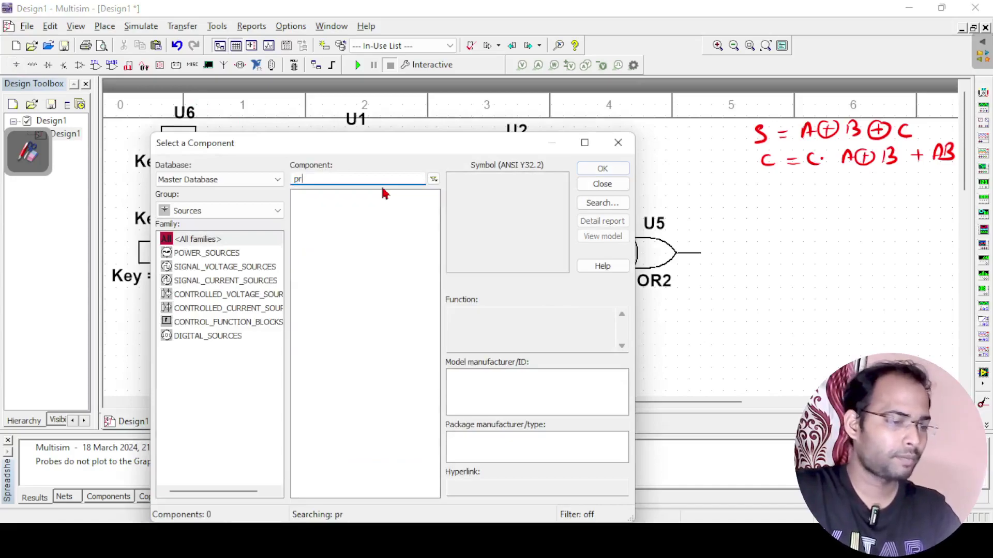
pyautogui.write('obe')
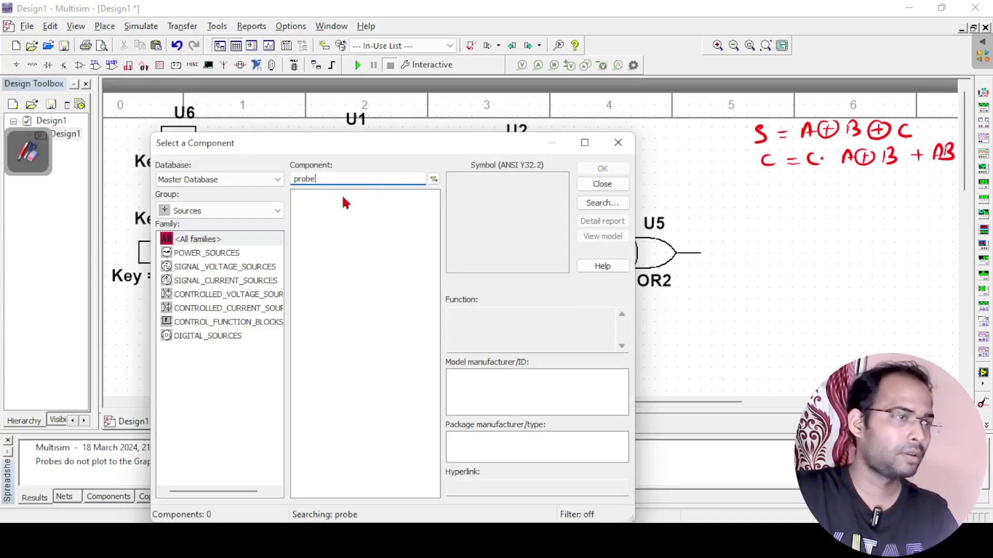
pyautogui.click(237, 210)
pyautogui.click(222, 226)
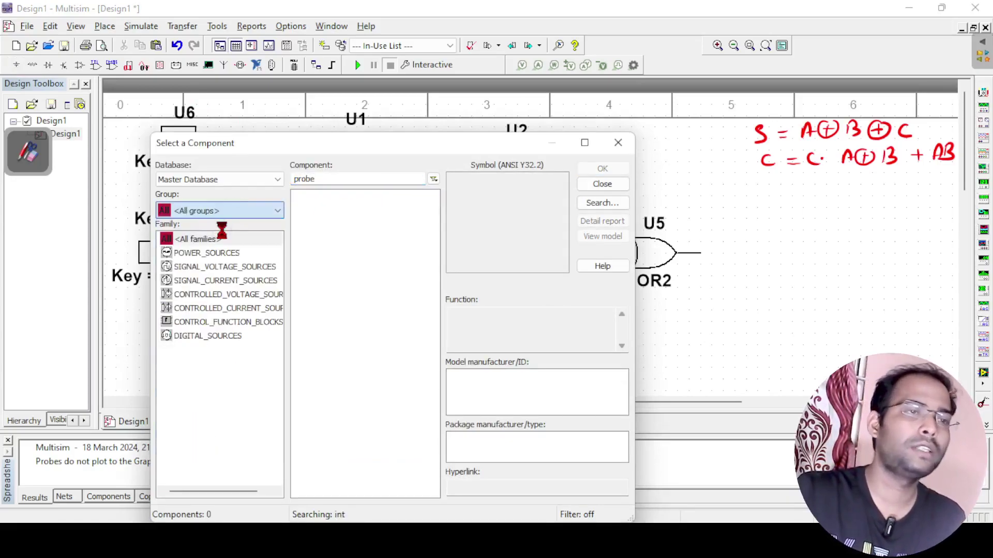
pyautogui.click(377, 178)
pyautogui.press('BackSpace')
pyautogui.press('BackSpace')
pyautogui.press('BackSpace')
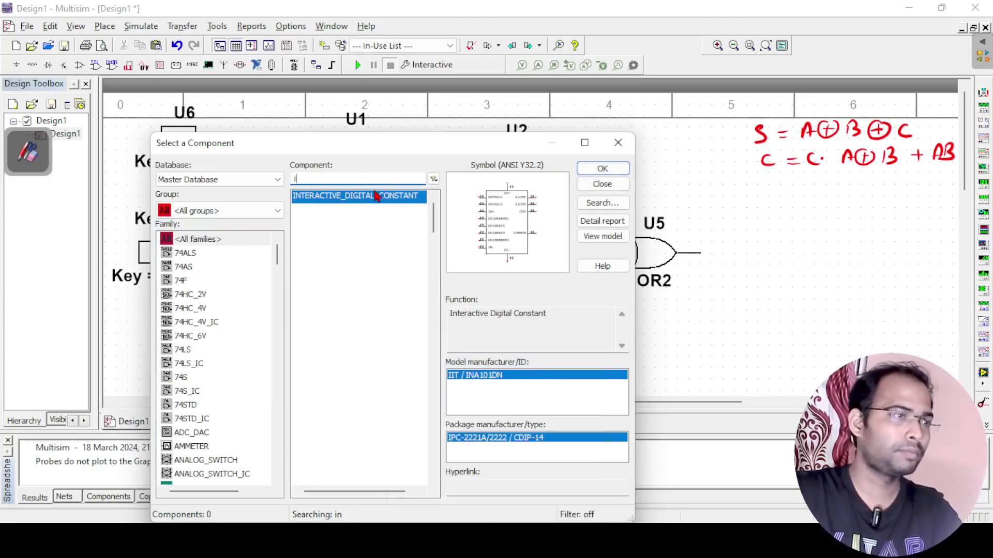
pyautogui.write('p')
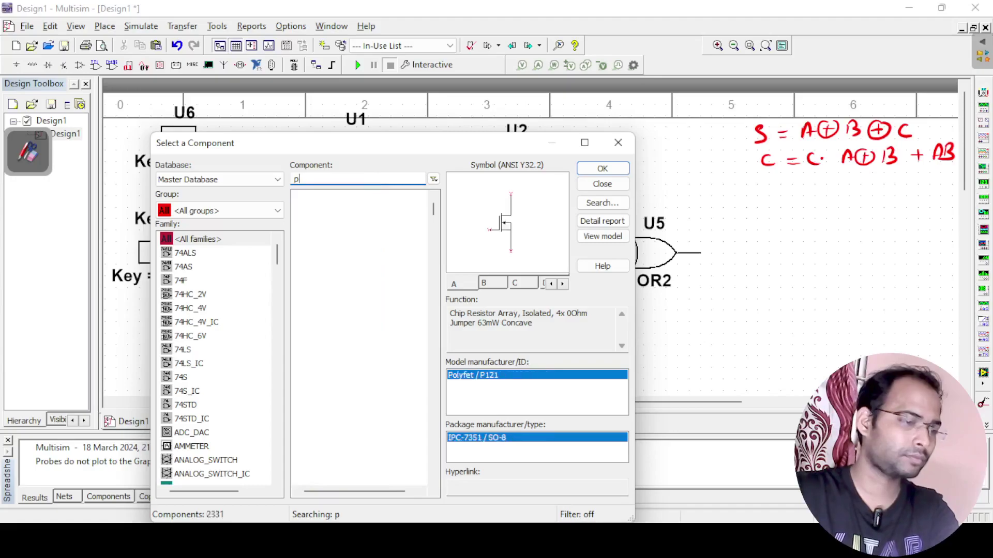
pyautogui.write('ro')
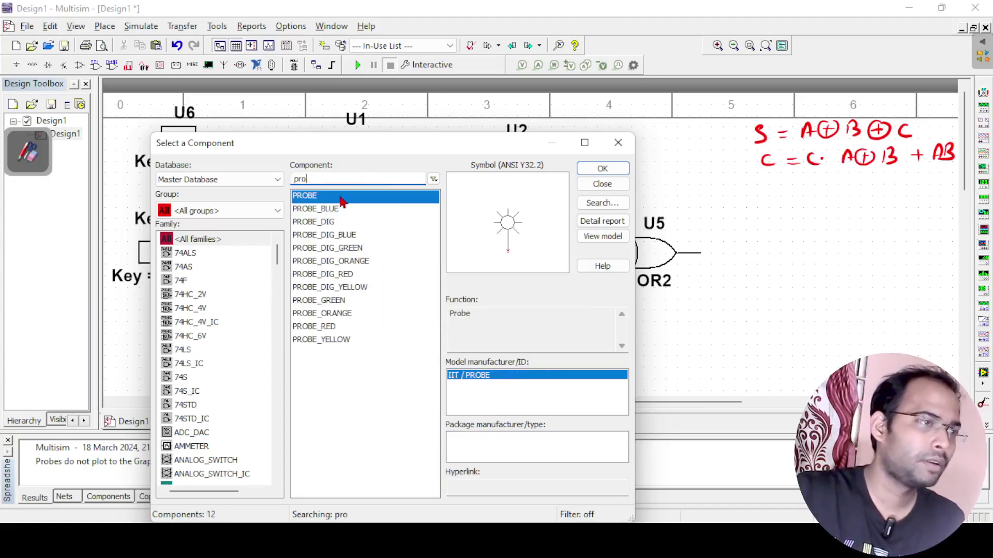
# - Place a PROBE_BLUE to the right of XOR gate U2 and a PROBE_RED to the right of OR gate U5
pyautogui.click(342, 210)
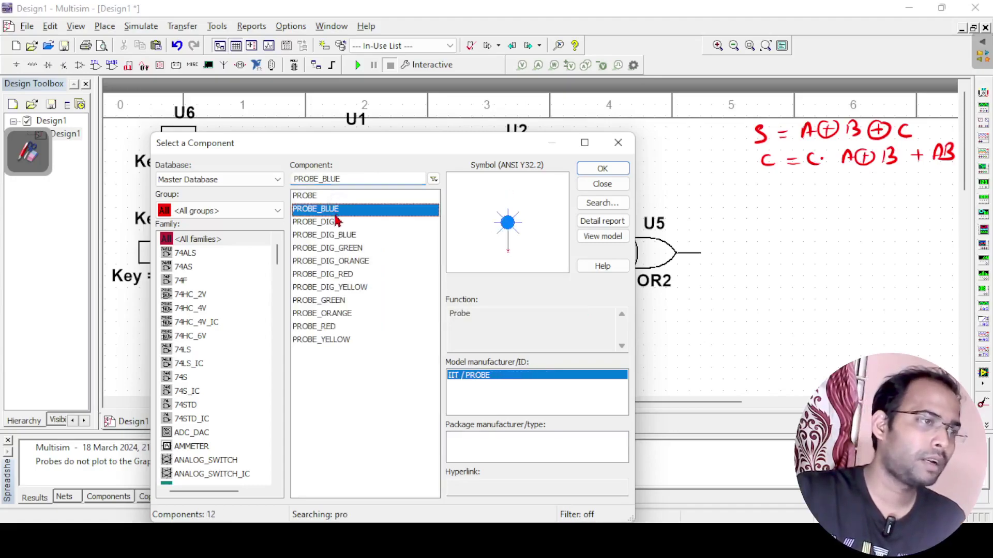
pyautogui.click(599, 170)
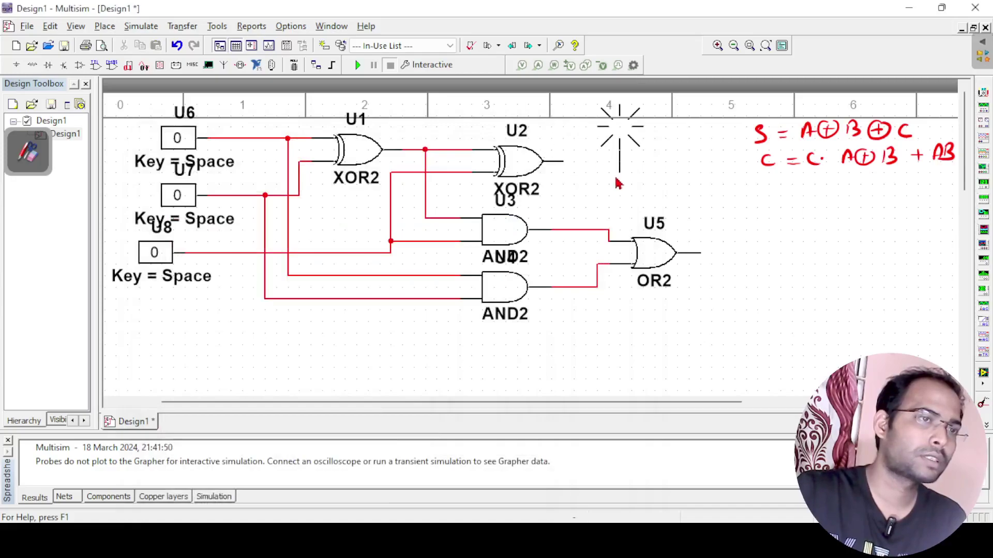
pyautogui.click(631, 178)
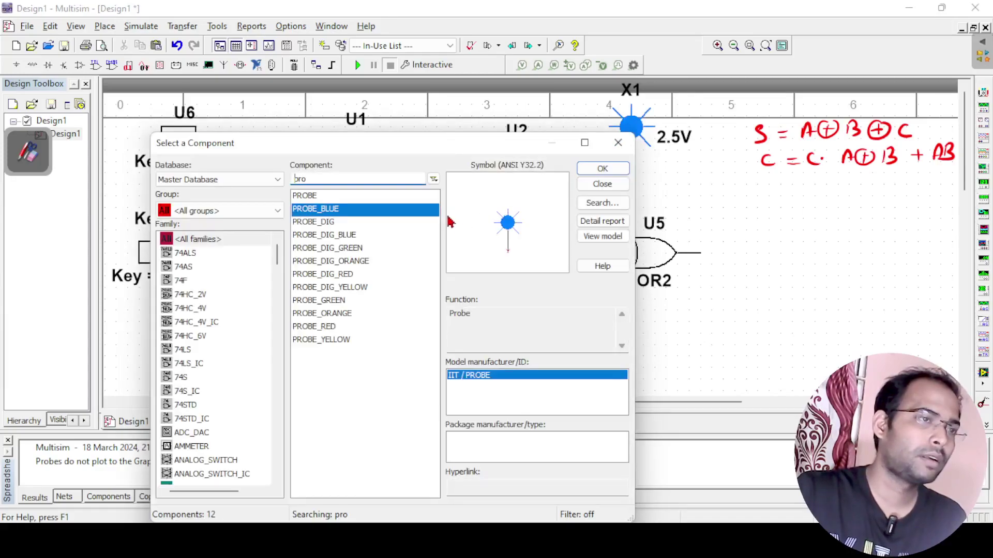
pyautogui.click(328, 326)
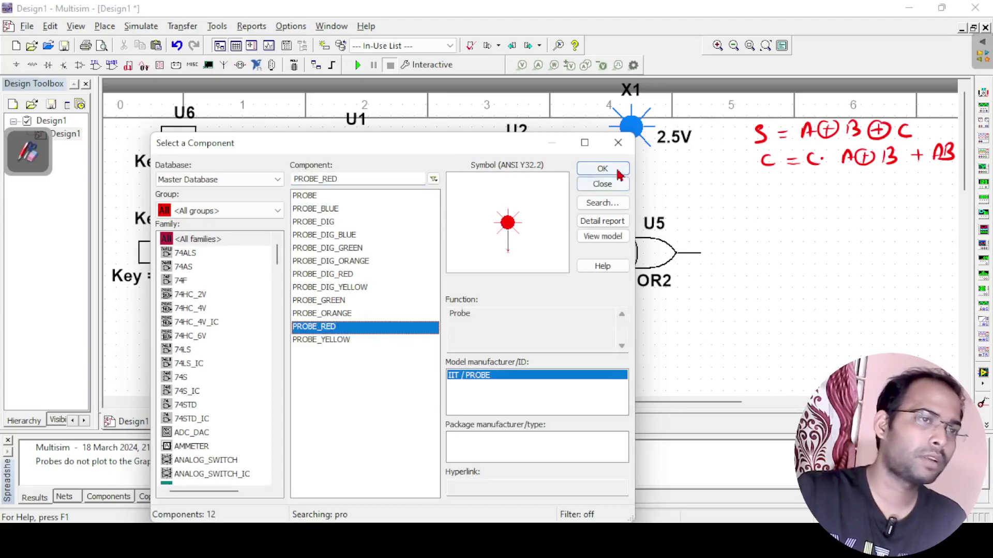
pyautogui.click(595, 169)
pyautogui.click(769, 254)
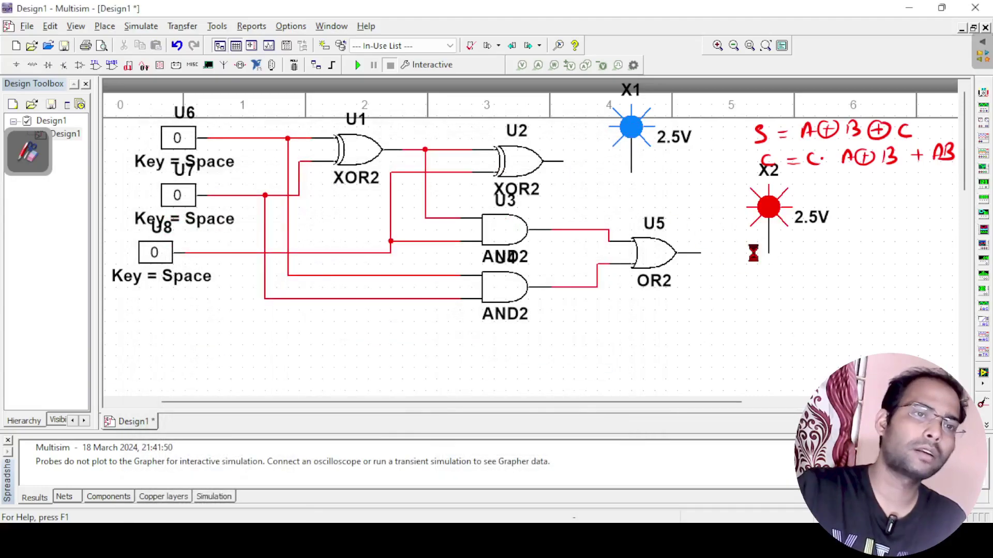
pyautogui.click(614, 183)
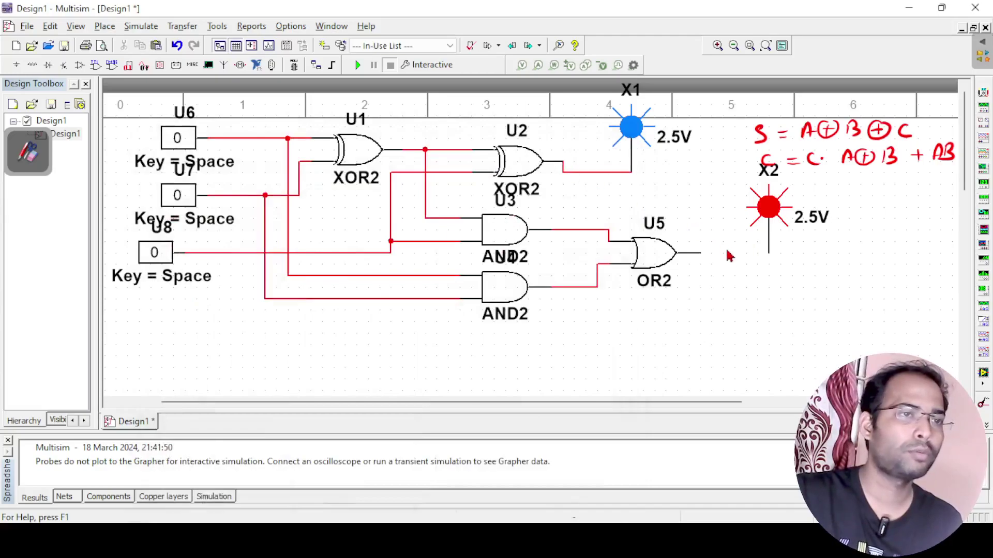
# - Wire the blue probe to XOR gate U2's output and the red probe to OR gate U5's output
pyautogui.click(769, 255)
pyautogui.click(699, 253)
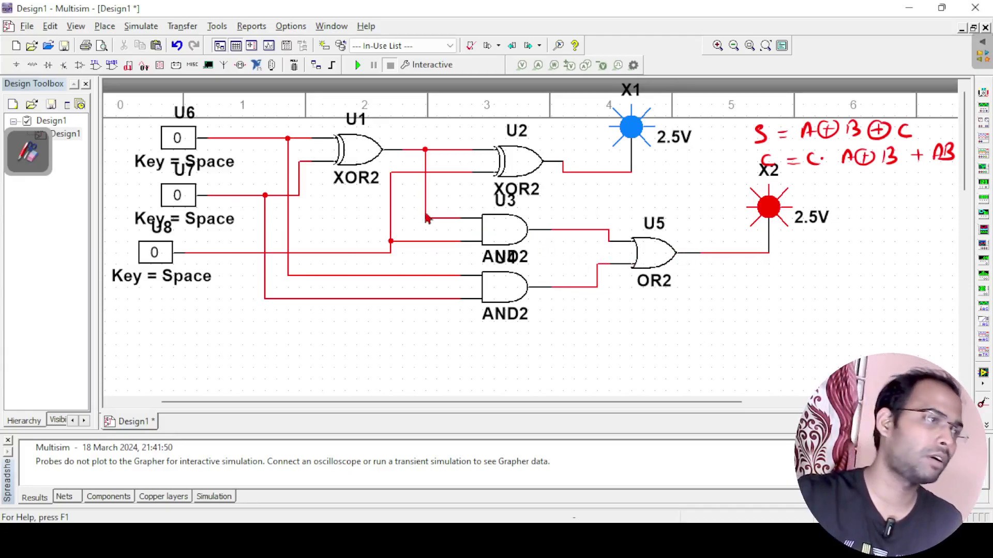
# - Run the interactive simulation and switch digital constants U6, U7 and U8 to 1 one after another
pyautogui.click(359, 67)
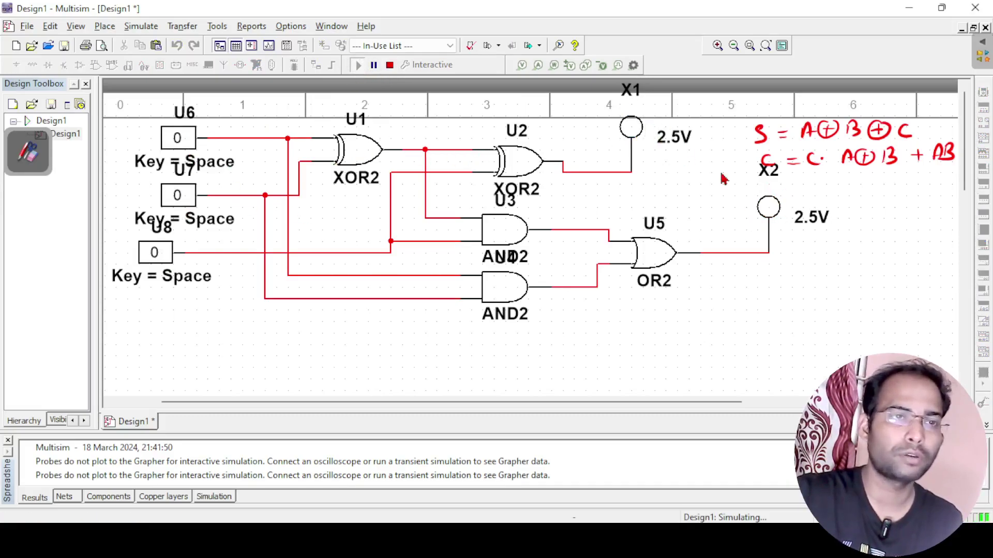
pyautogui.click(176, 141)
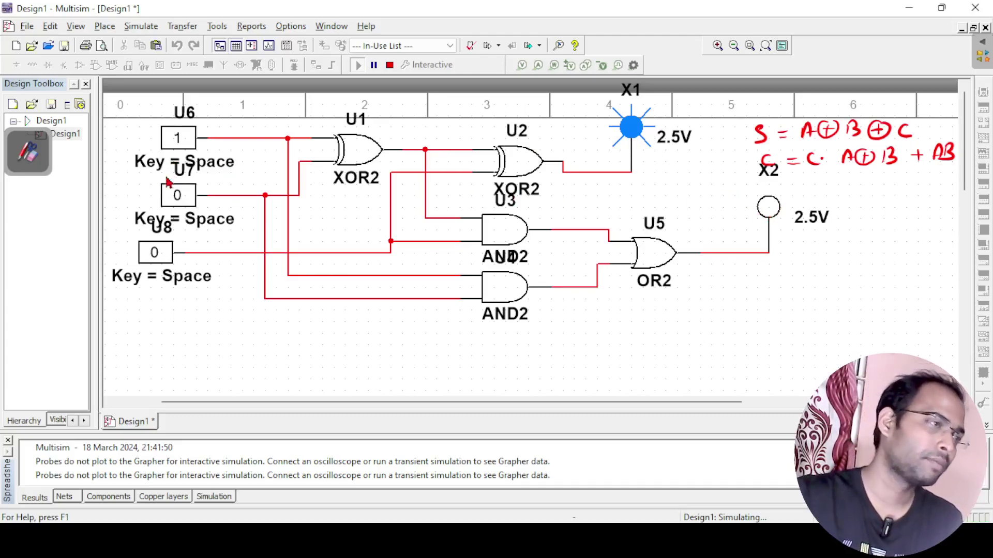
pyautogui.click(181, 200)
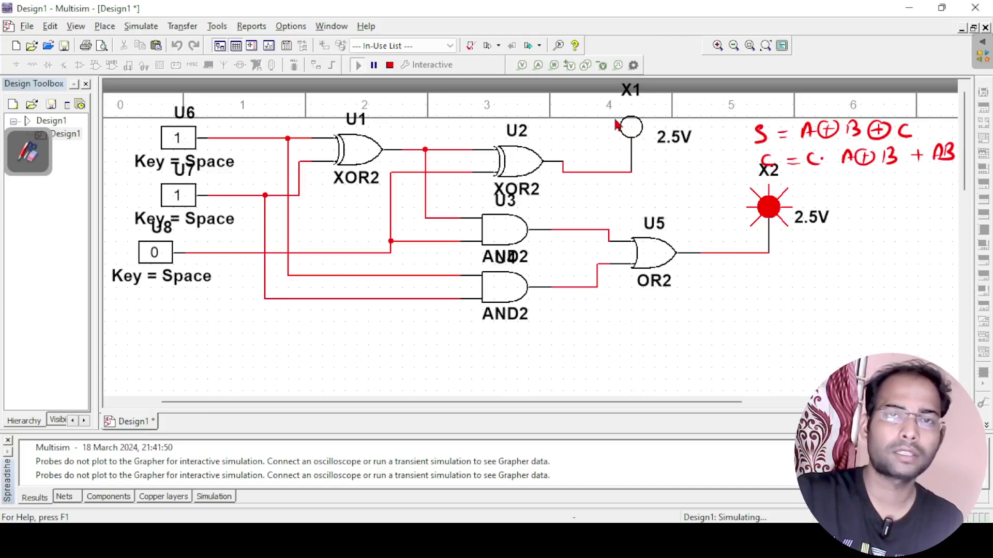
pyautogui.click(157, 256)
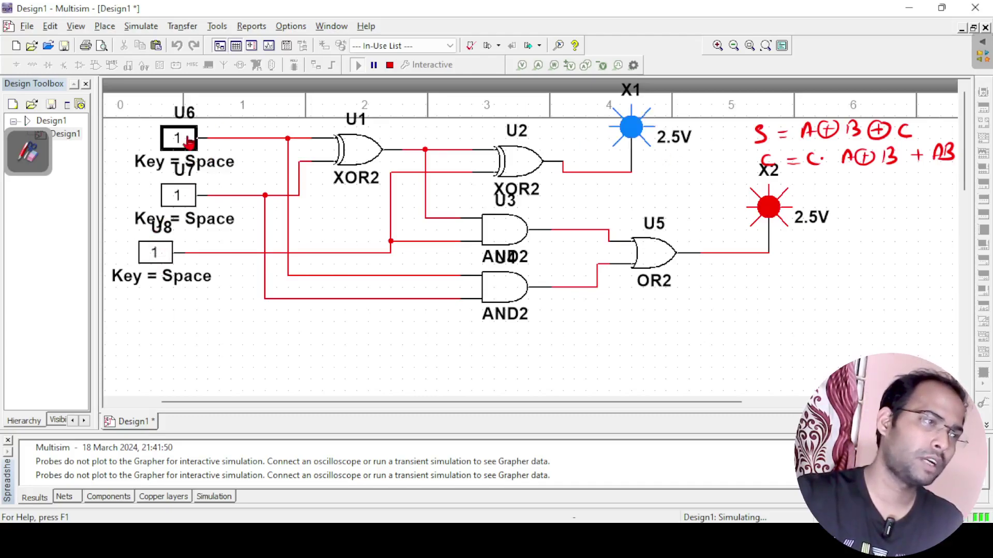